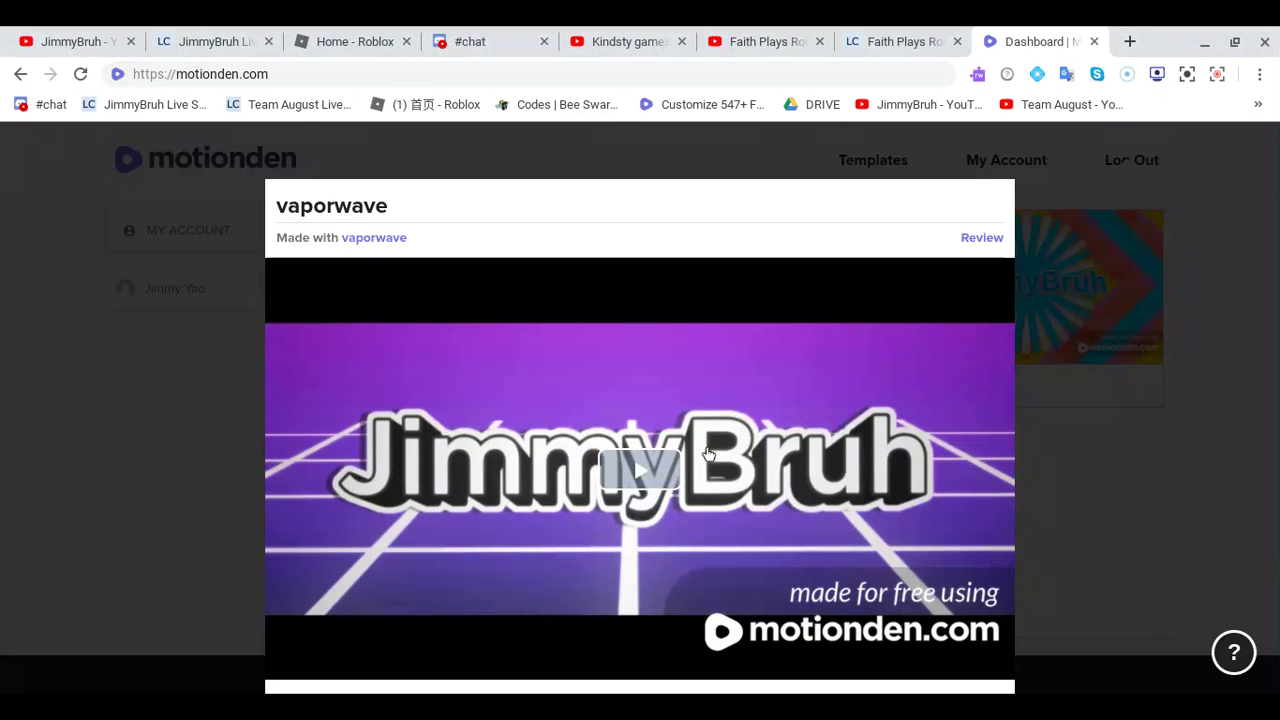
- Play the existing JimmyBruh vaporwave intro video full screen
click(629, 463)
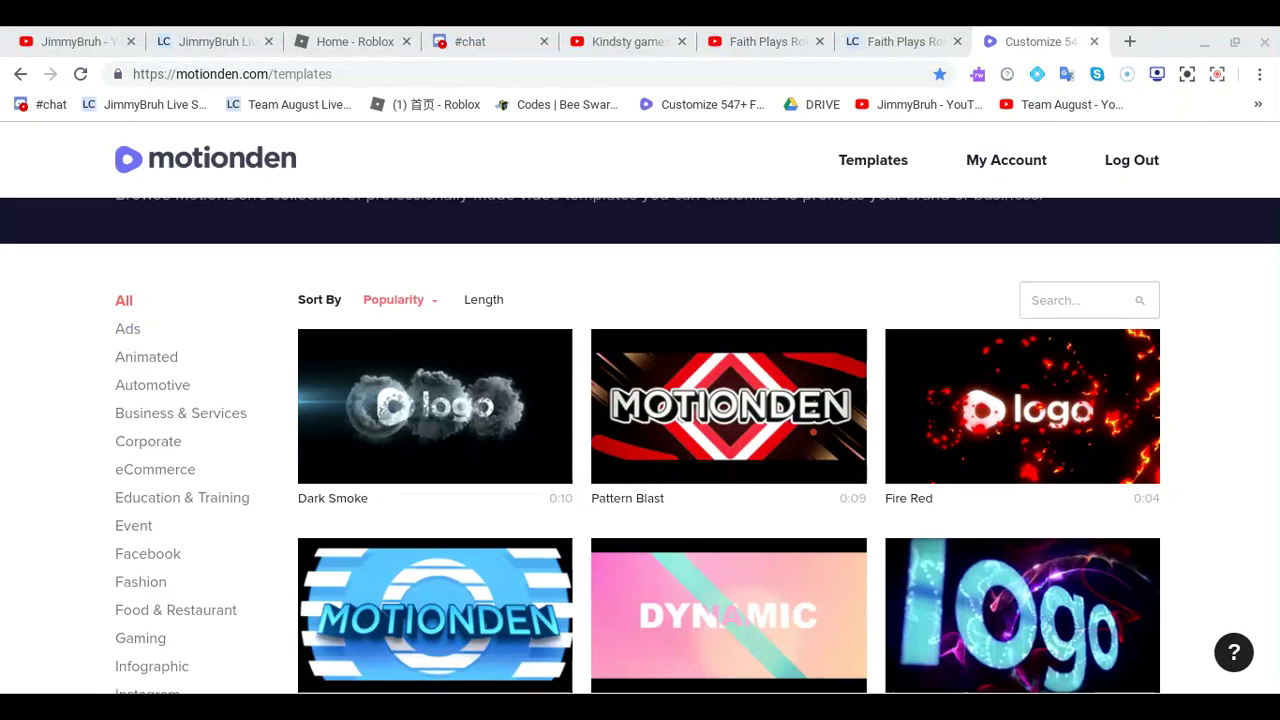
click(1215, 323)
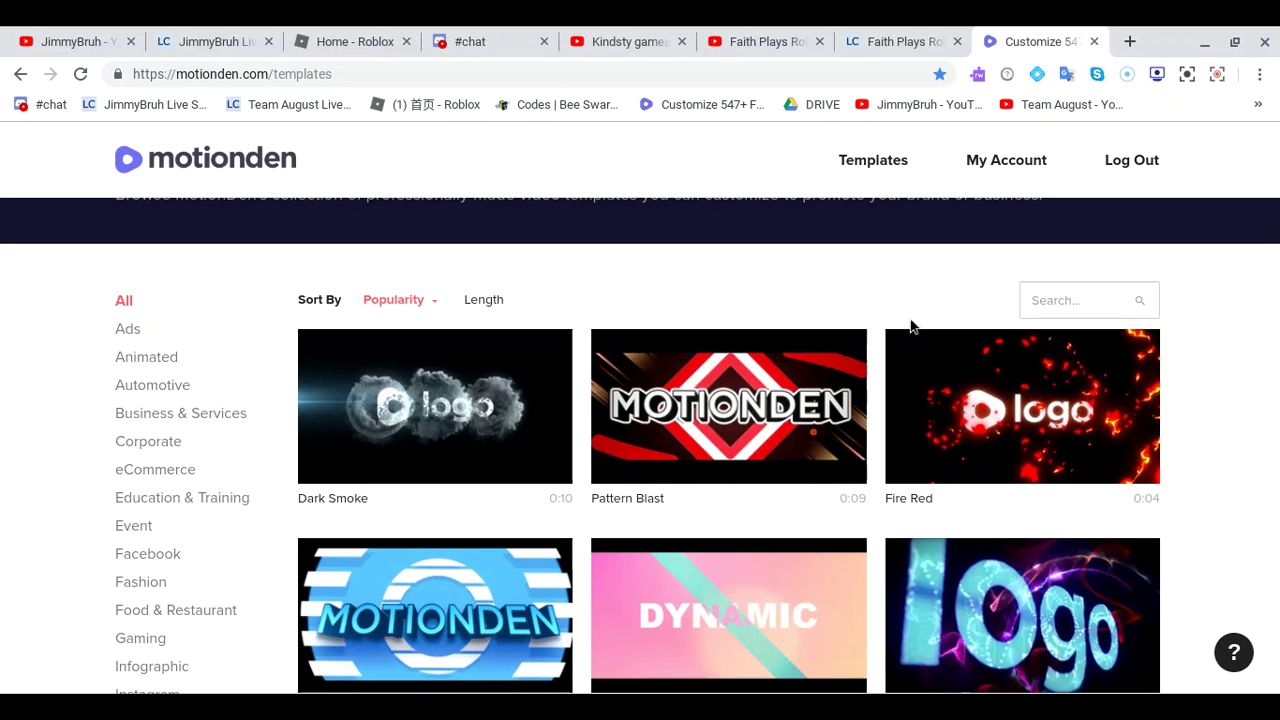
scroll(558, 322, up, 1)
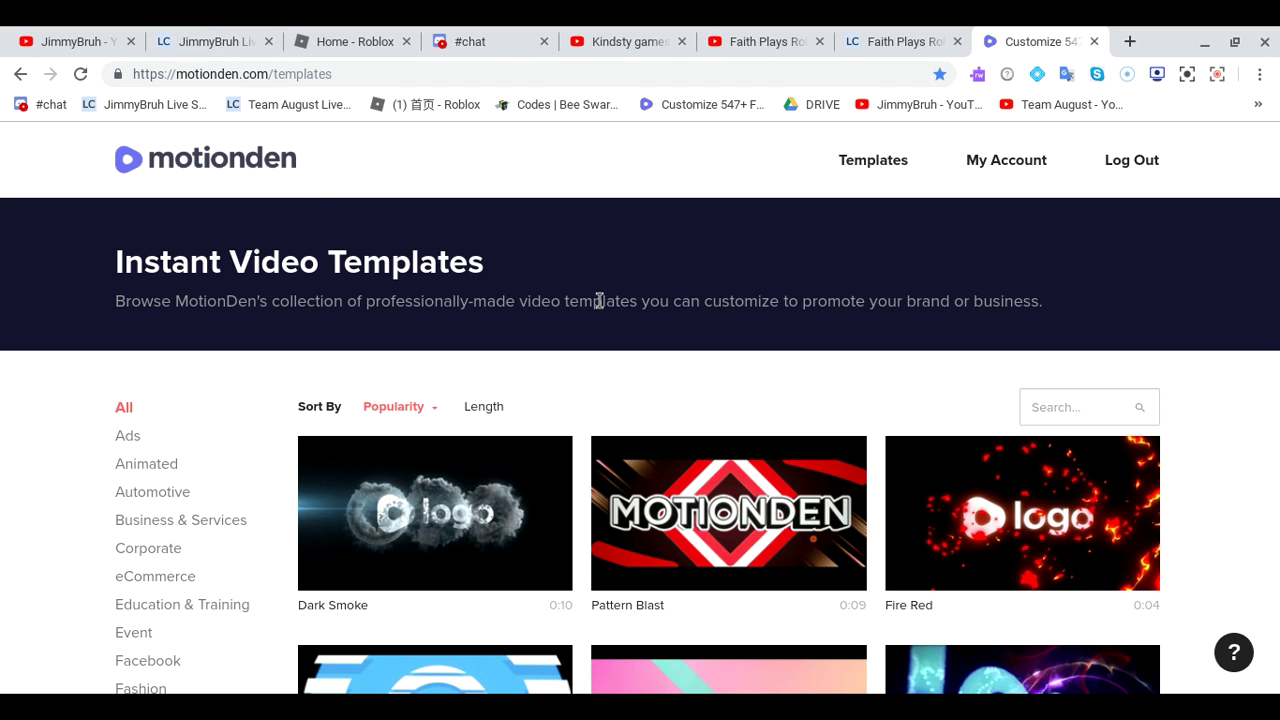
scroll(597, 297, down, 1)
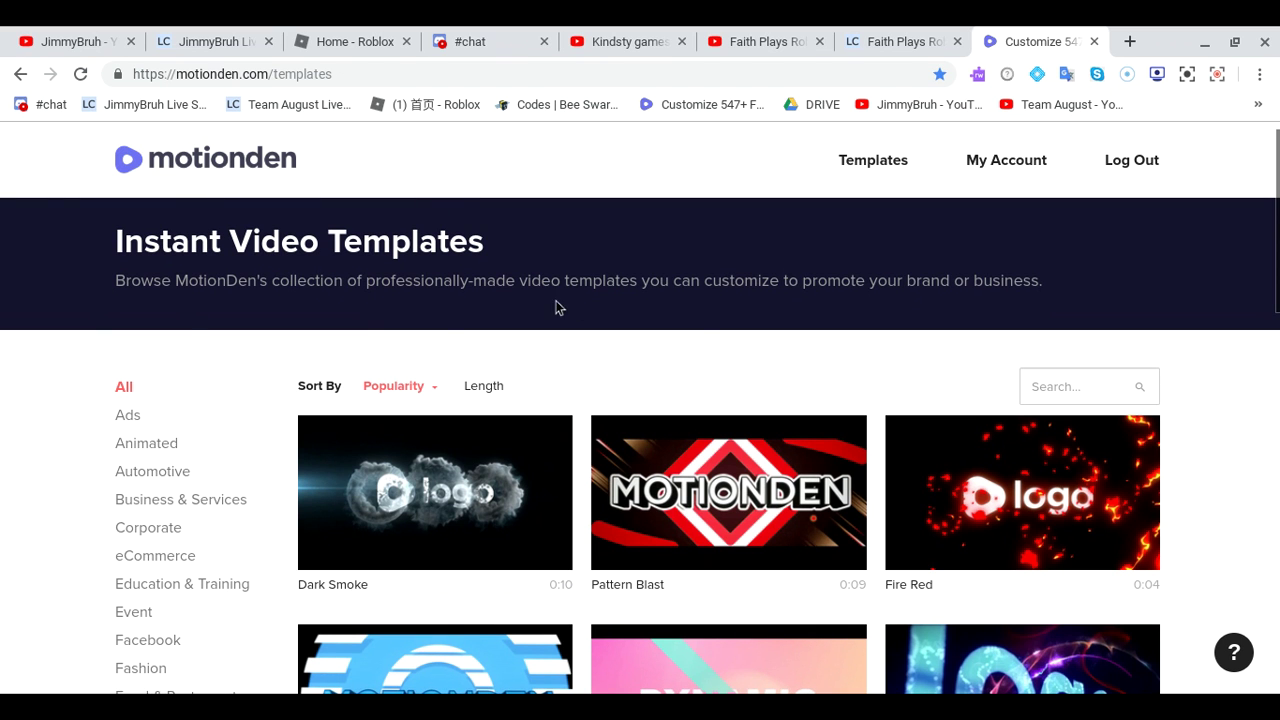
scroll(705, 340, down, 1)
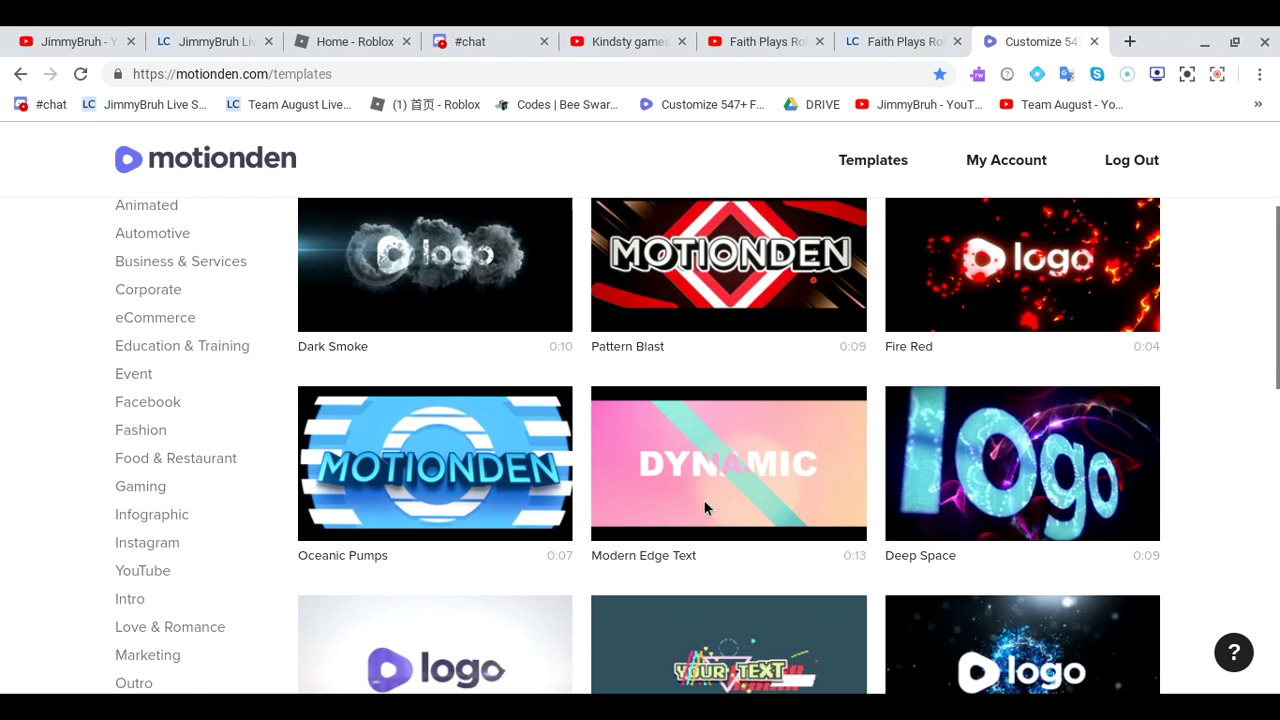
scroll(706, 509, down, 1)
scroll(705, 505, up, 1)
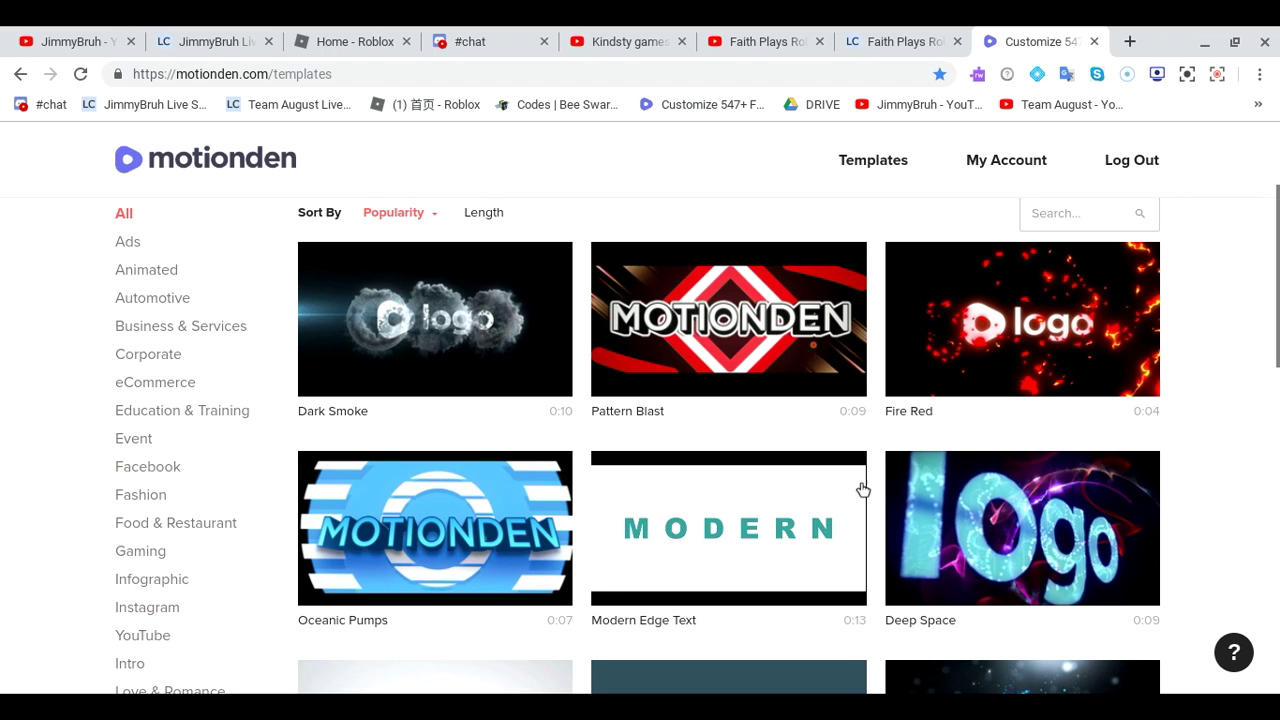
click(1028, 315)
click(610, 455)
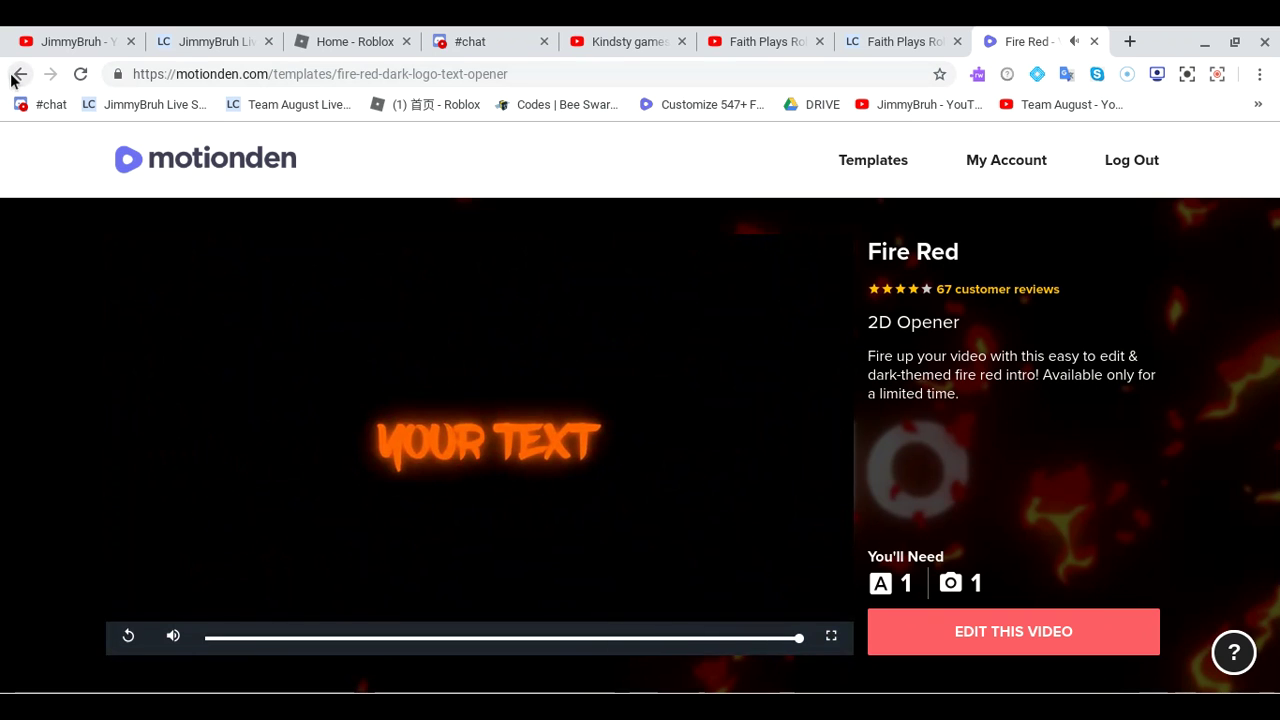
click(18, 75)
scroll(766, 517, down, 2)
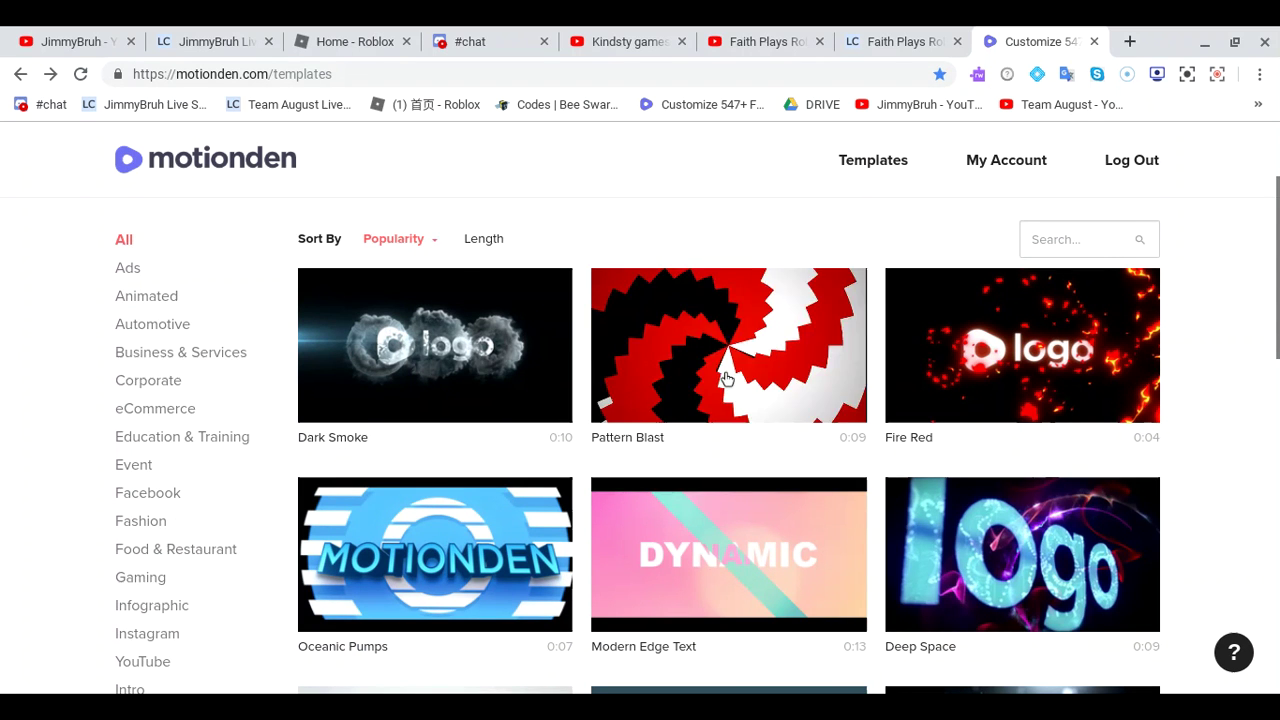
scroll(800, 478, down, 2)
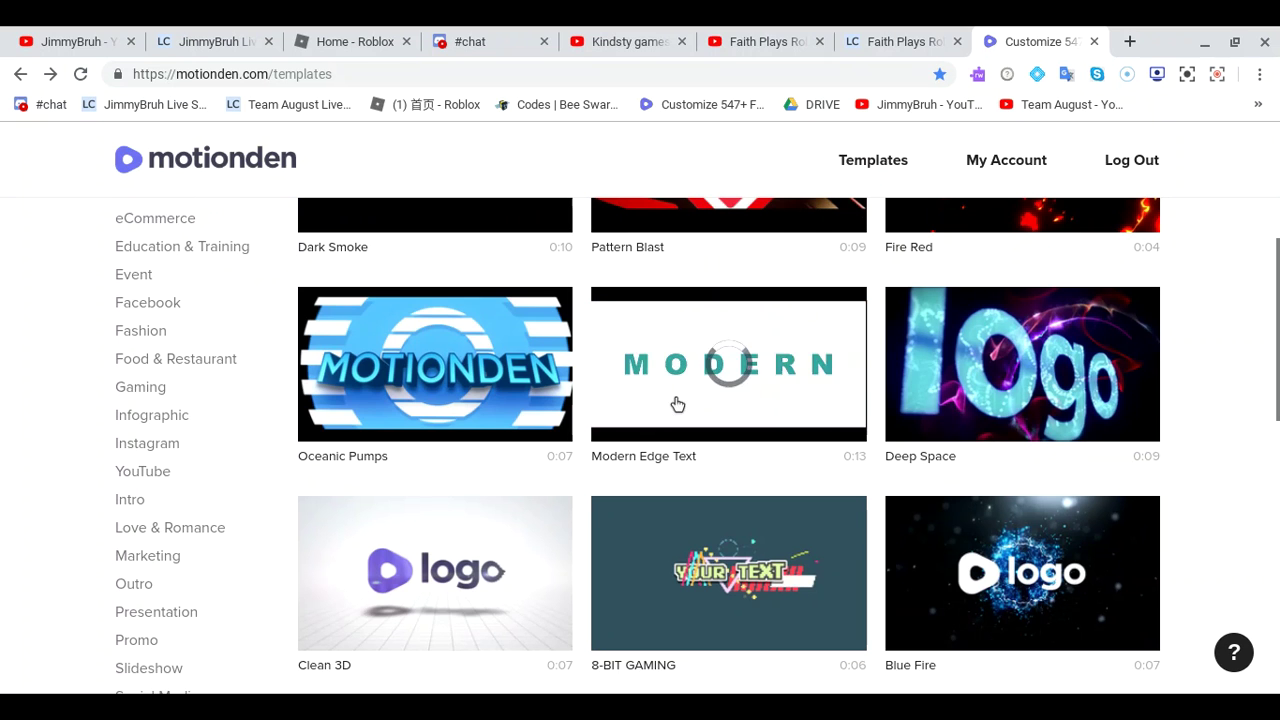
click(466, 400)
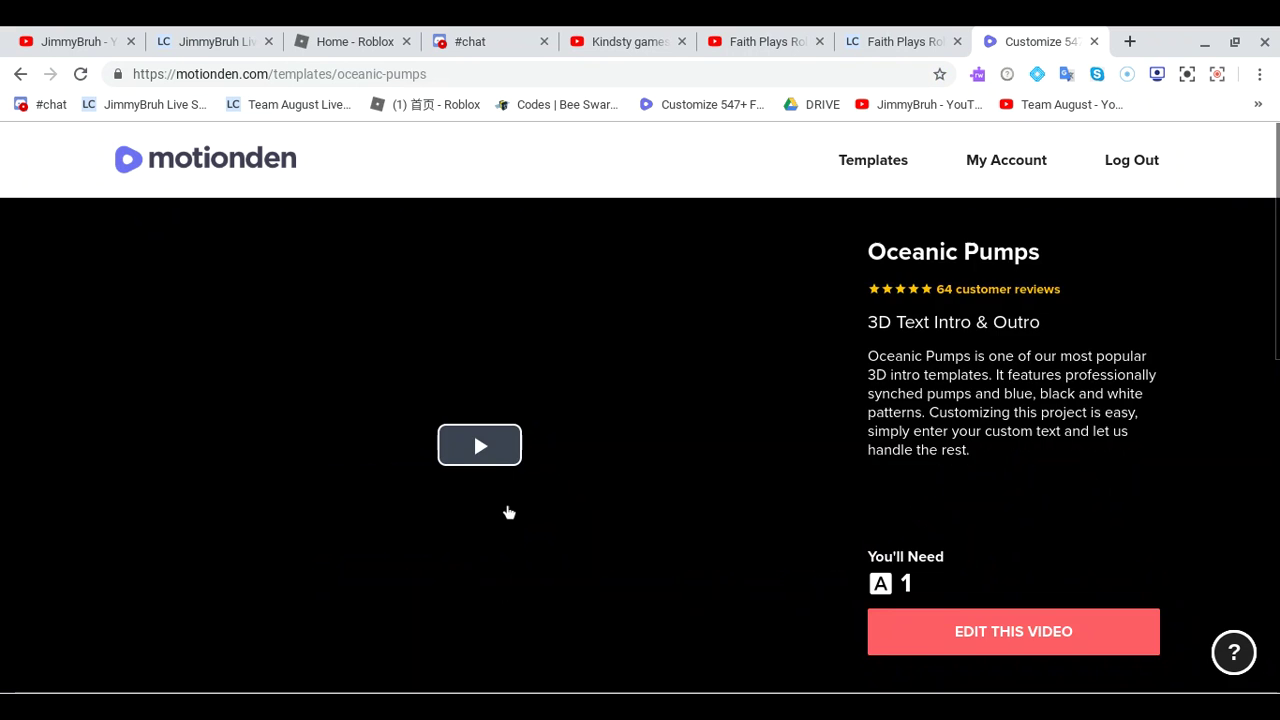
click(486, 447)
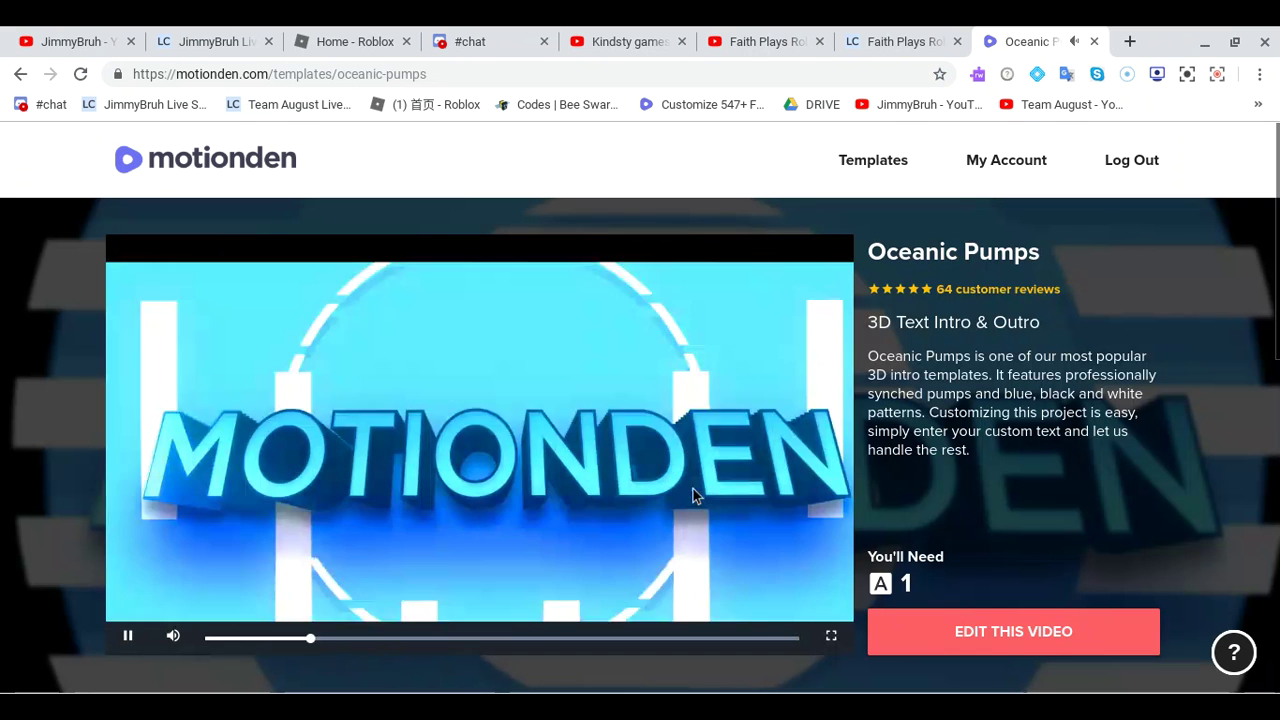
click(19, 76)
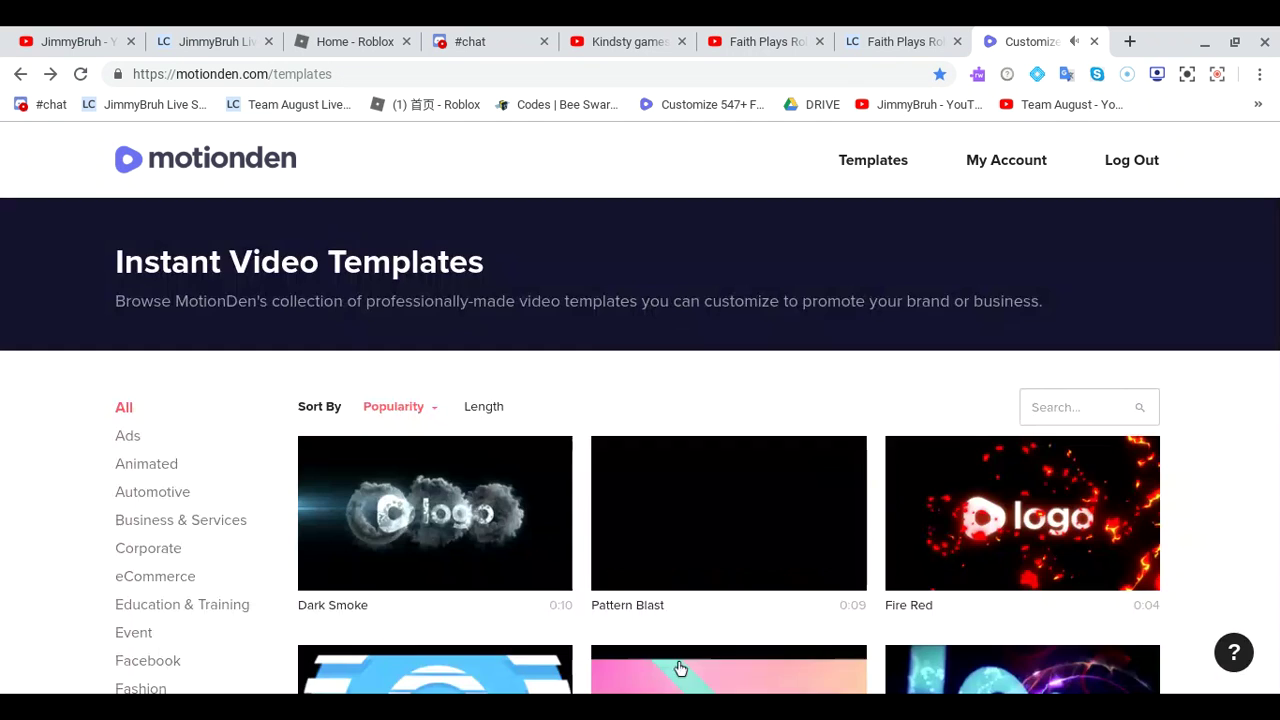
- Page through the templates to page 3 and play the Shiny Sync template's preview
scroll(922, 472, down, 2)
scroll(922, 472, down, 8)
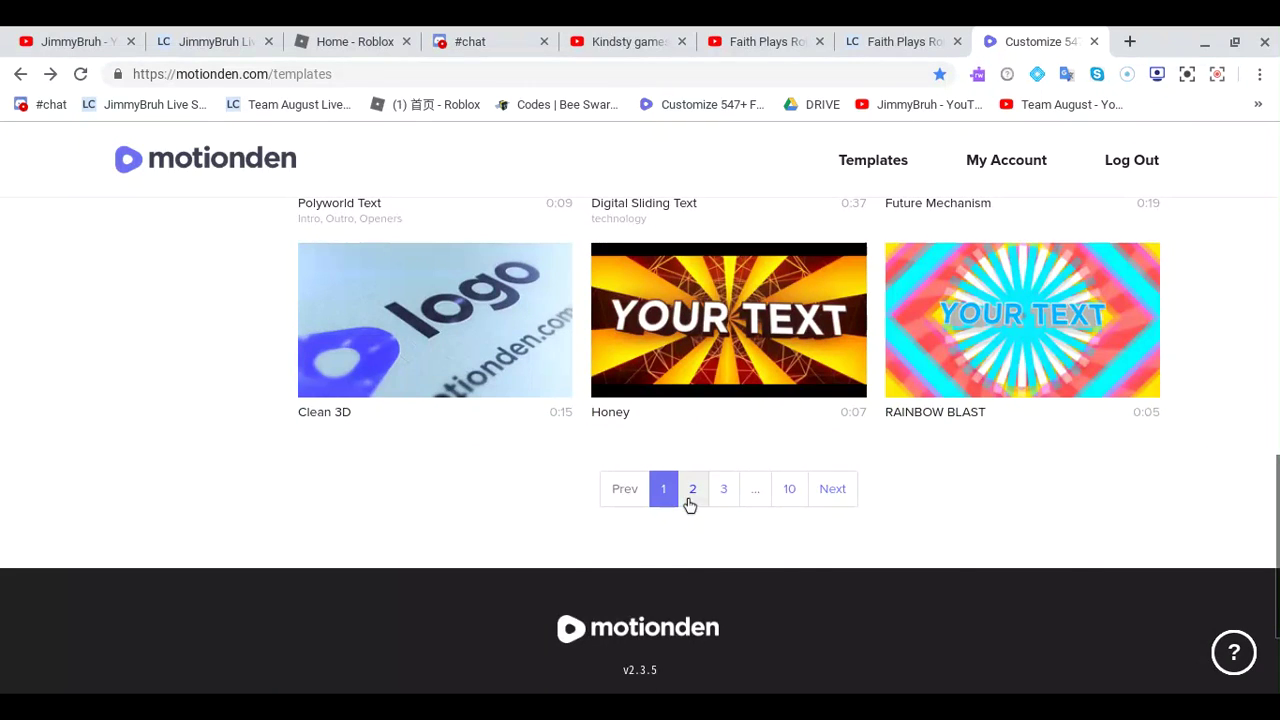
click(691, 490)
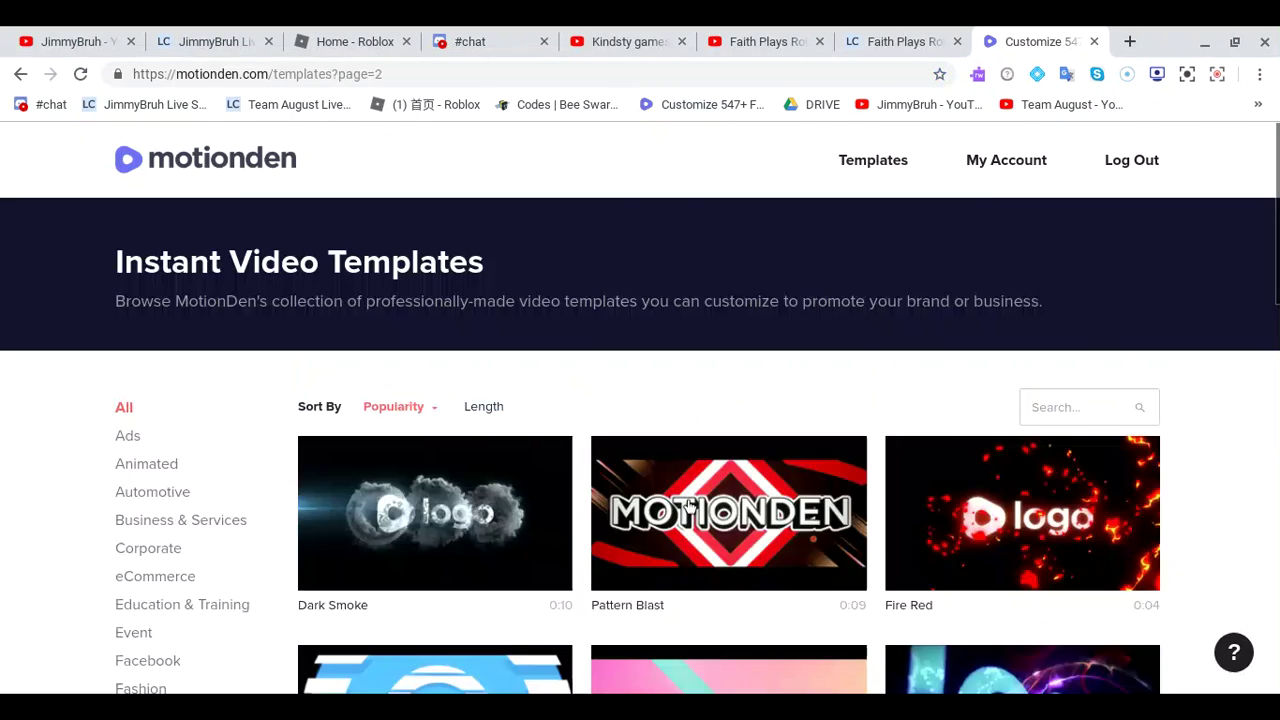
scroll(714, 516, down, 1)
scroll(714, 516, down, 7)
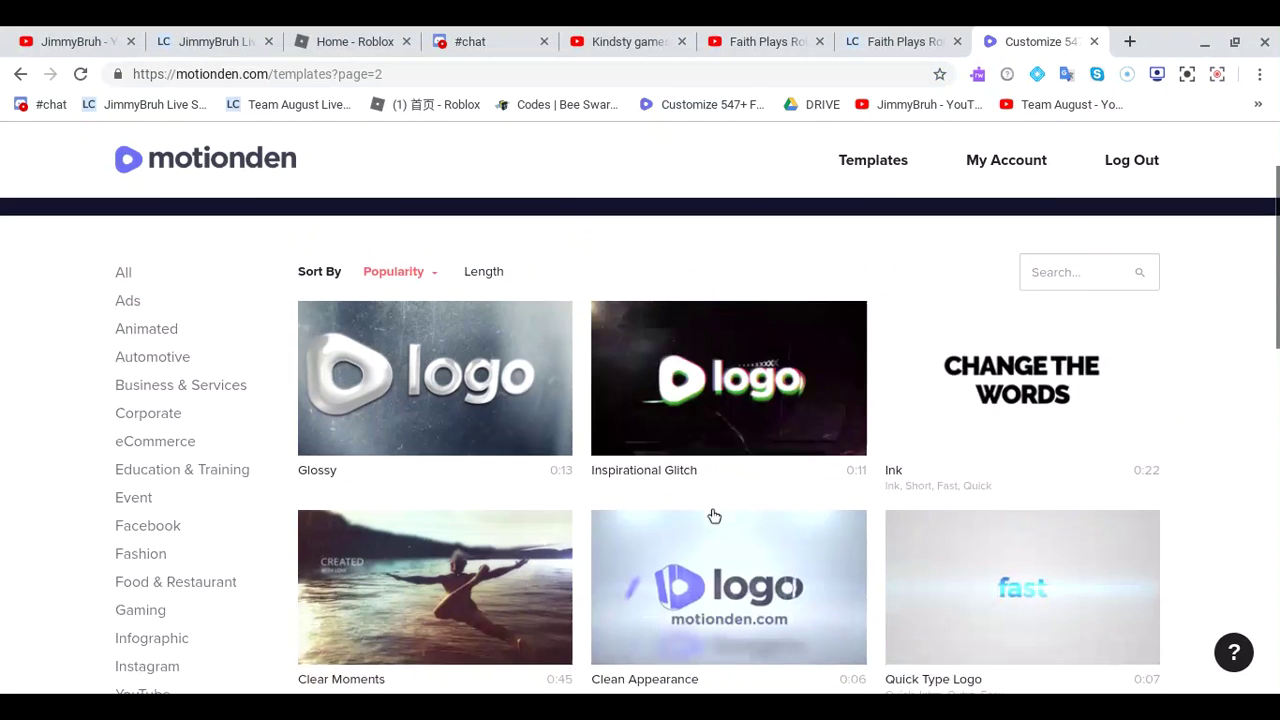
scroll(718, 549, down, 1)
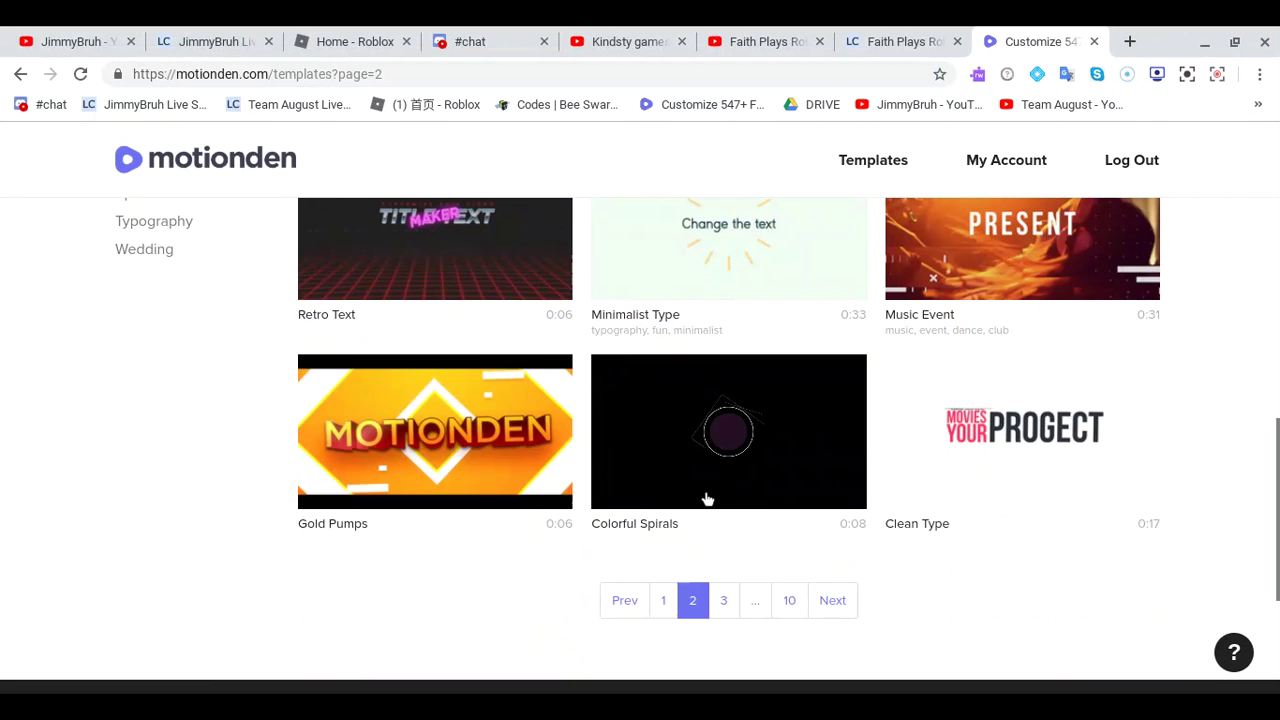
click(722, 604)
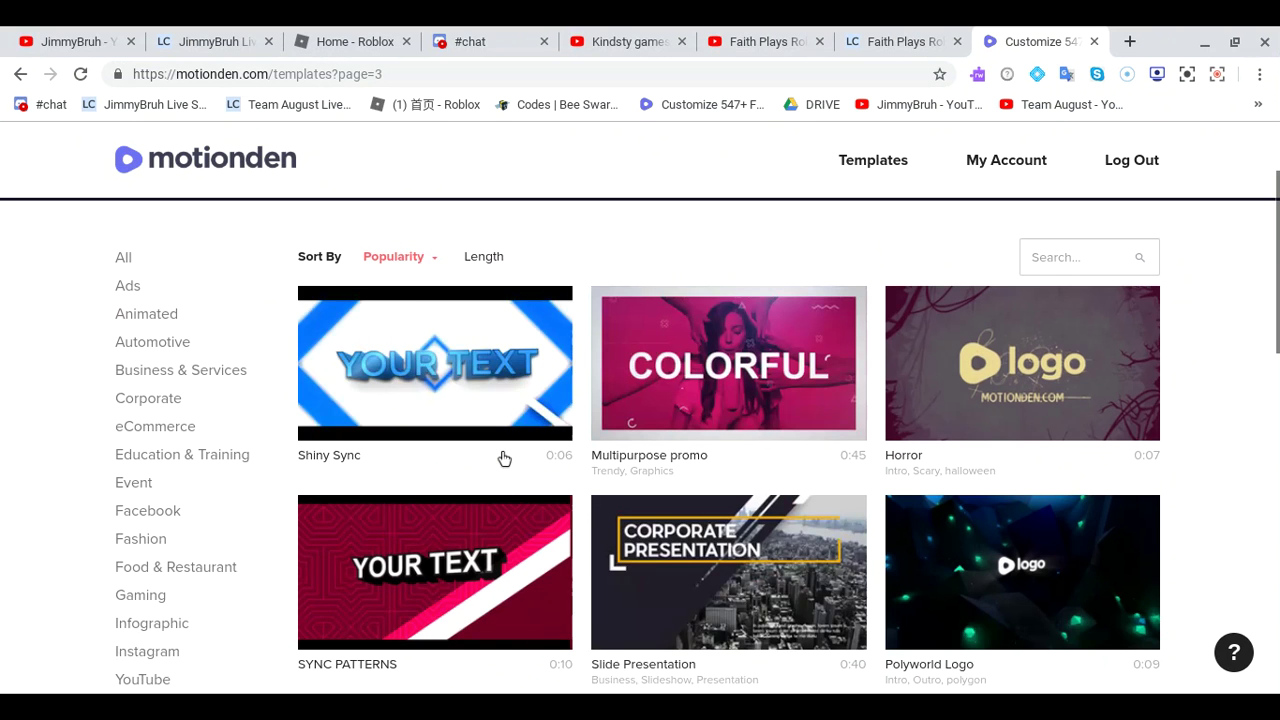
click(484, 360)
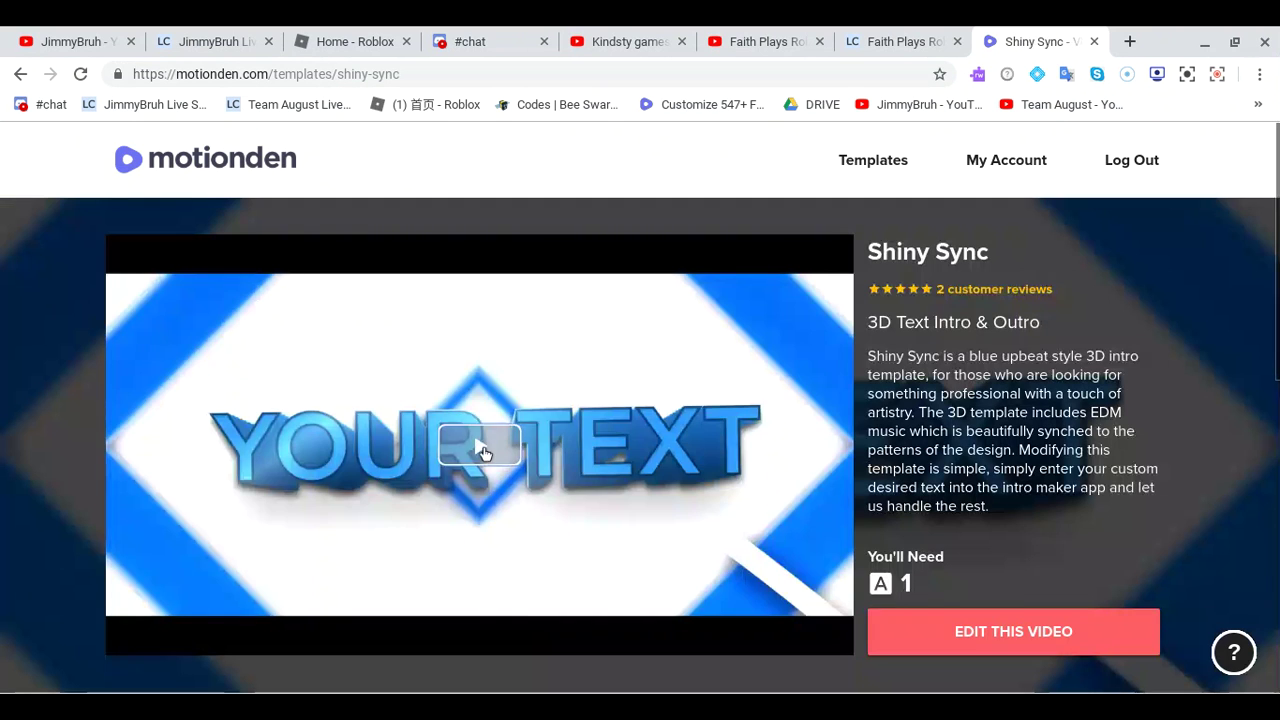
click(481, 450)
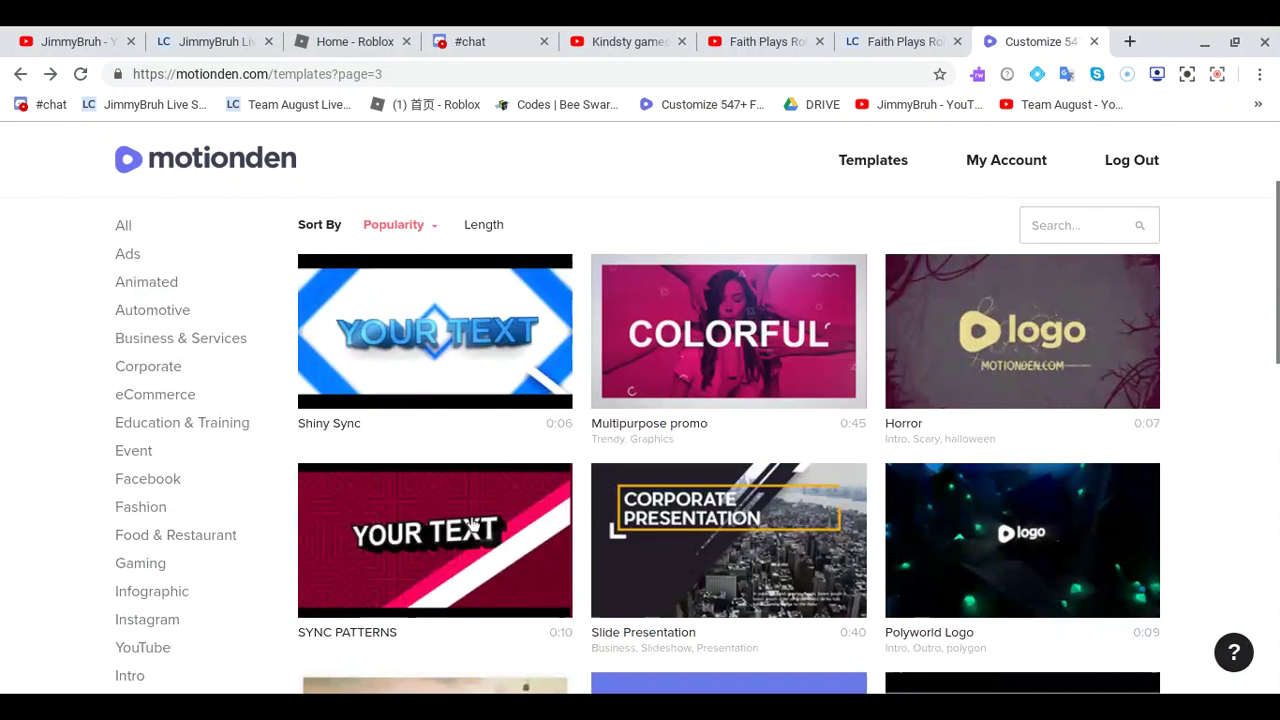
- Preview the SYNC PATTERNS template, then return to page 3 of the templates
click(464, 558)
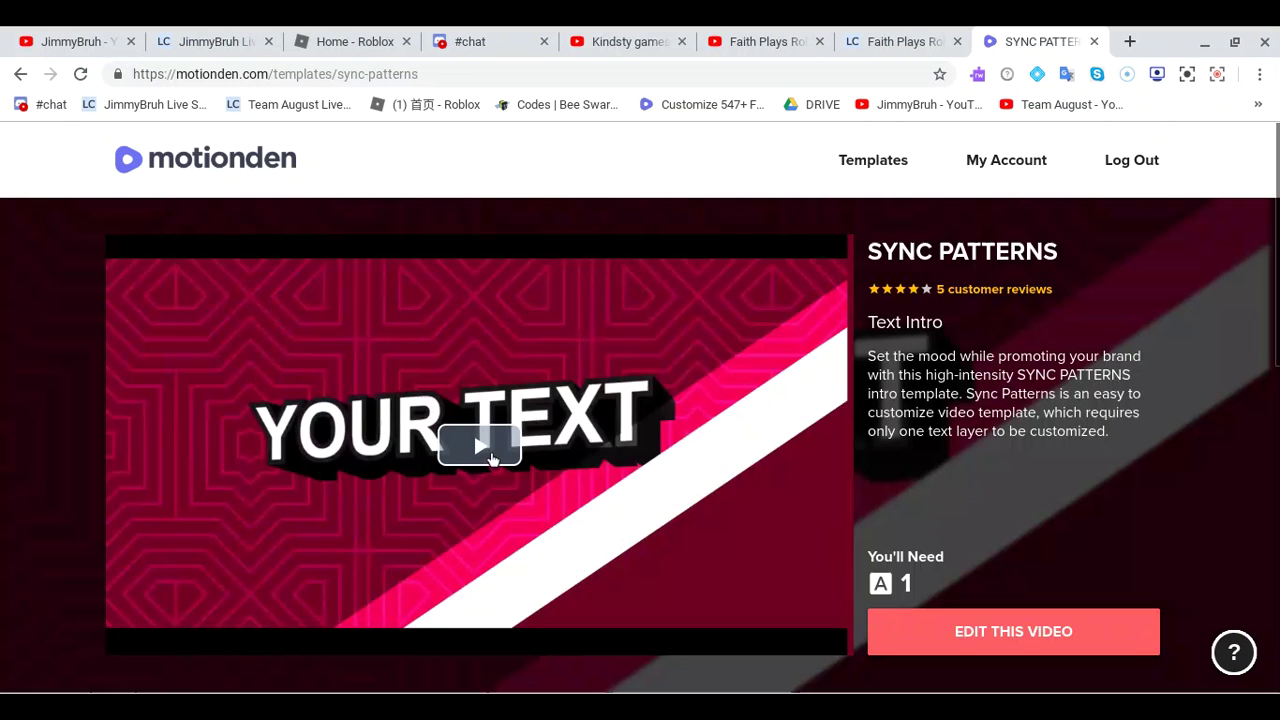
click(490, 457)
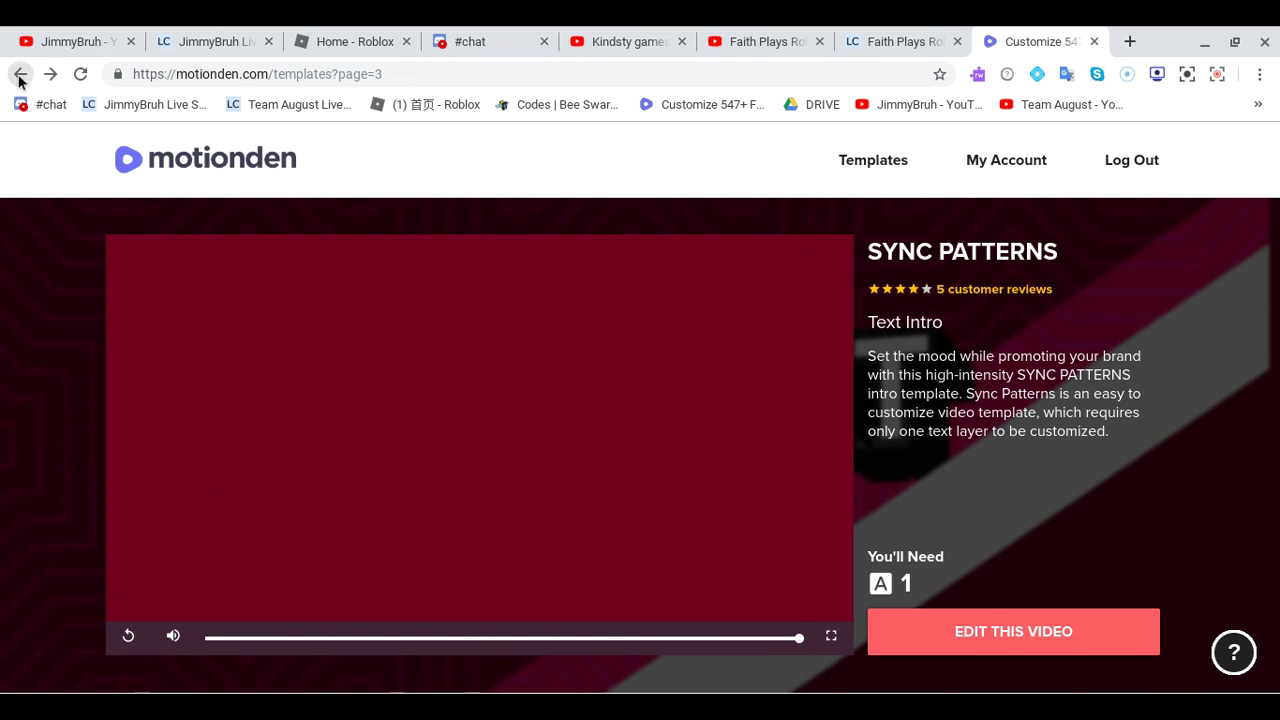
click(20, 76)
- Go to templates page 4, preview Abstract Funk, and return to the list
scroll(700, 625, down, 2)
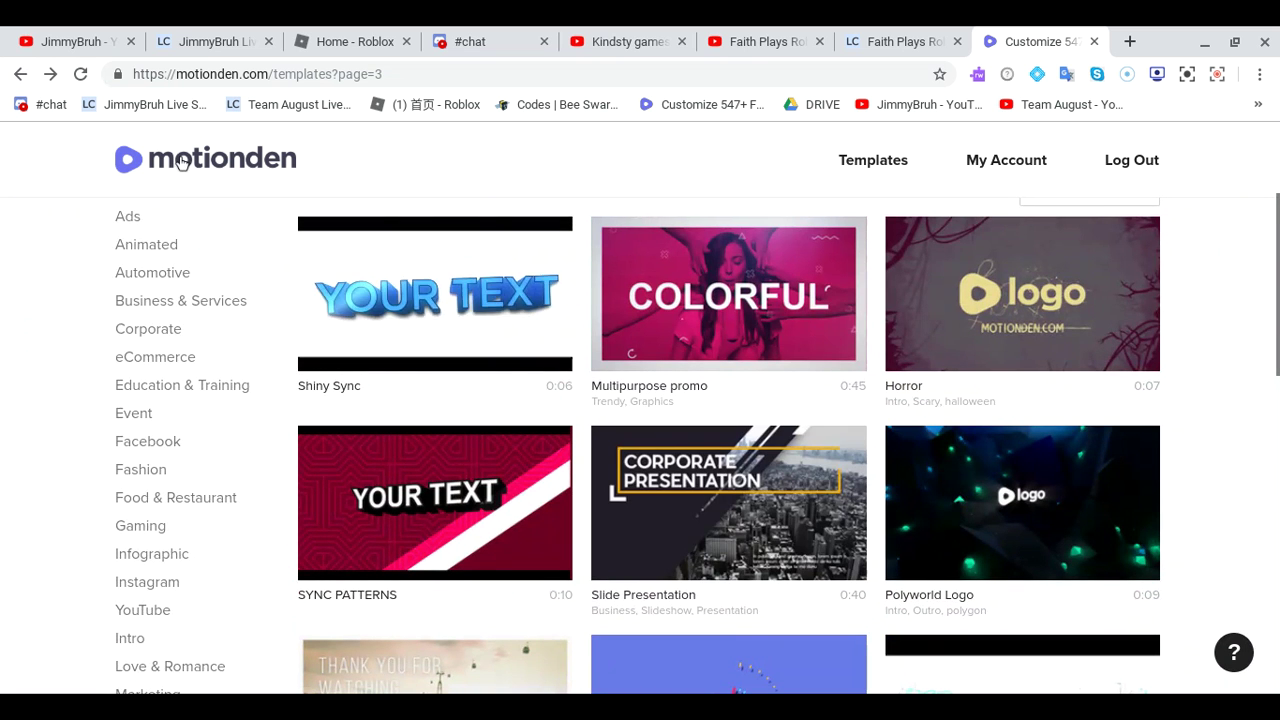
scroll(680, 515, down, 6)
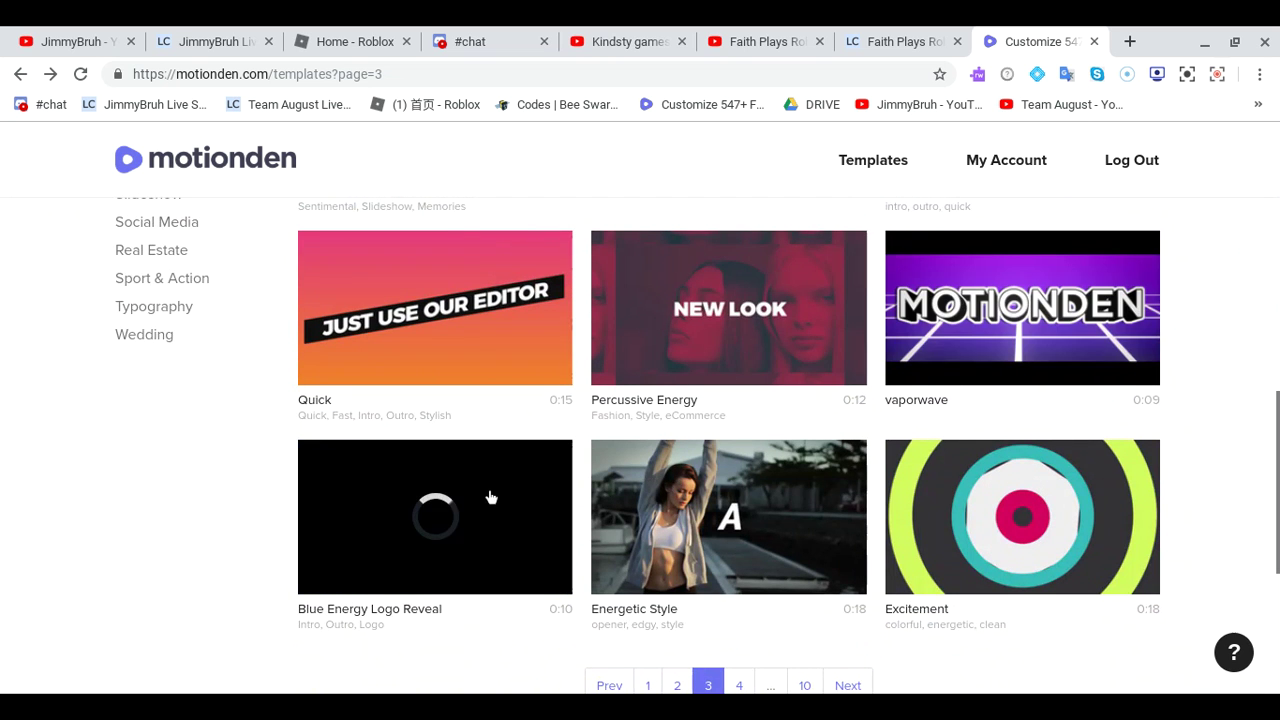
scroll(786, 560, down, 3)
click(736, 468)
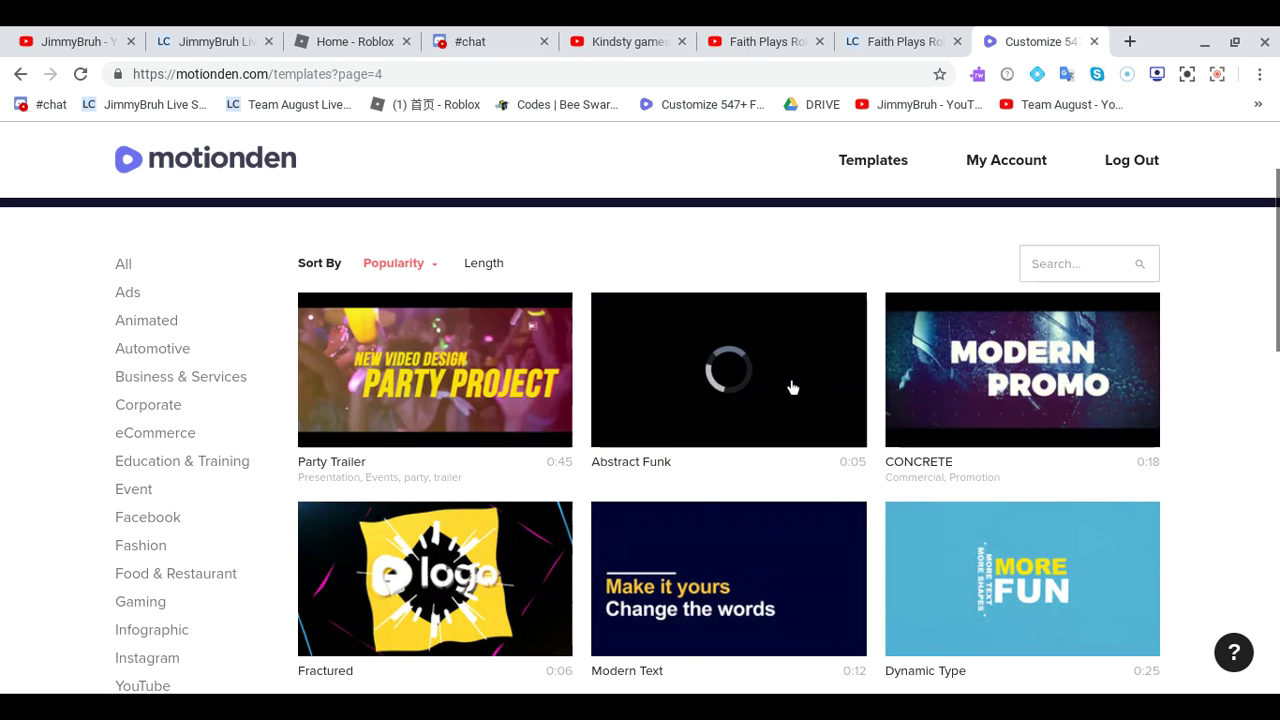
click(783, 386)
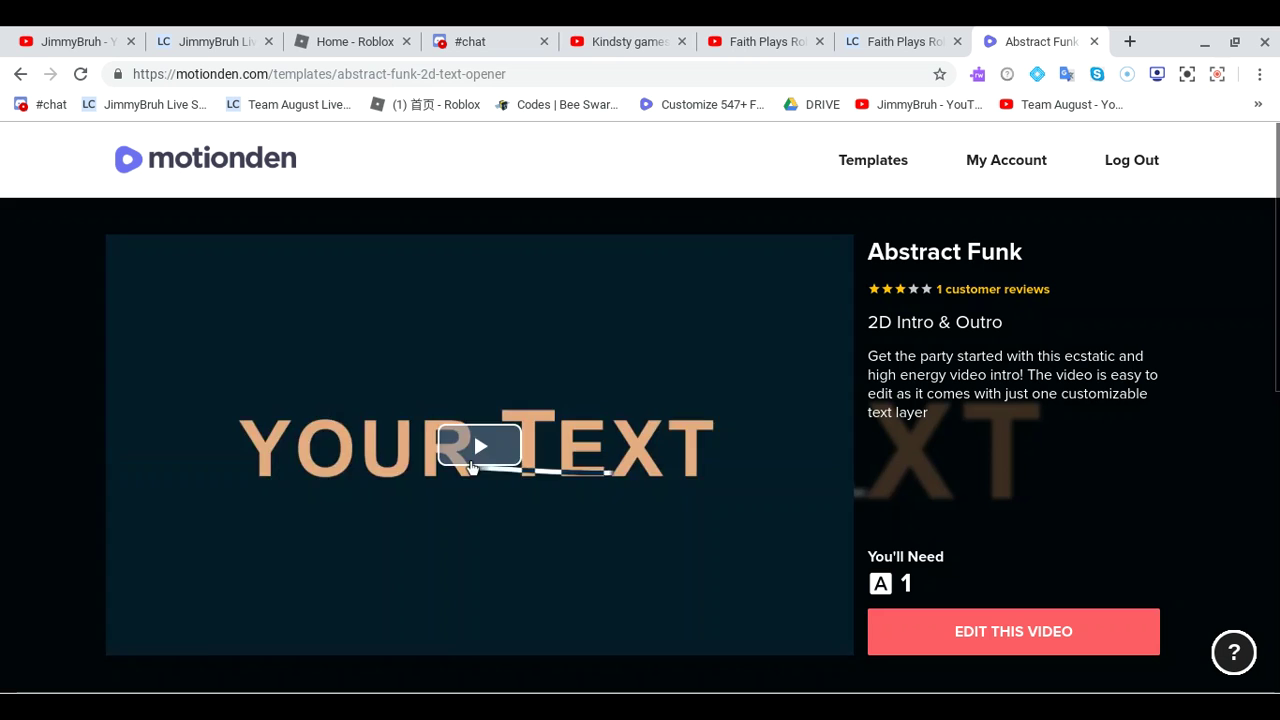
click(479, 447)
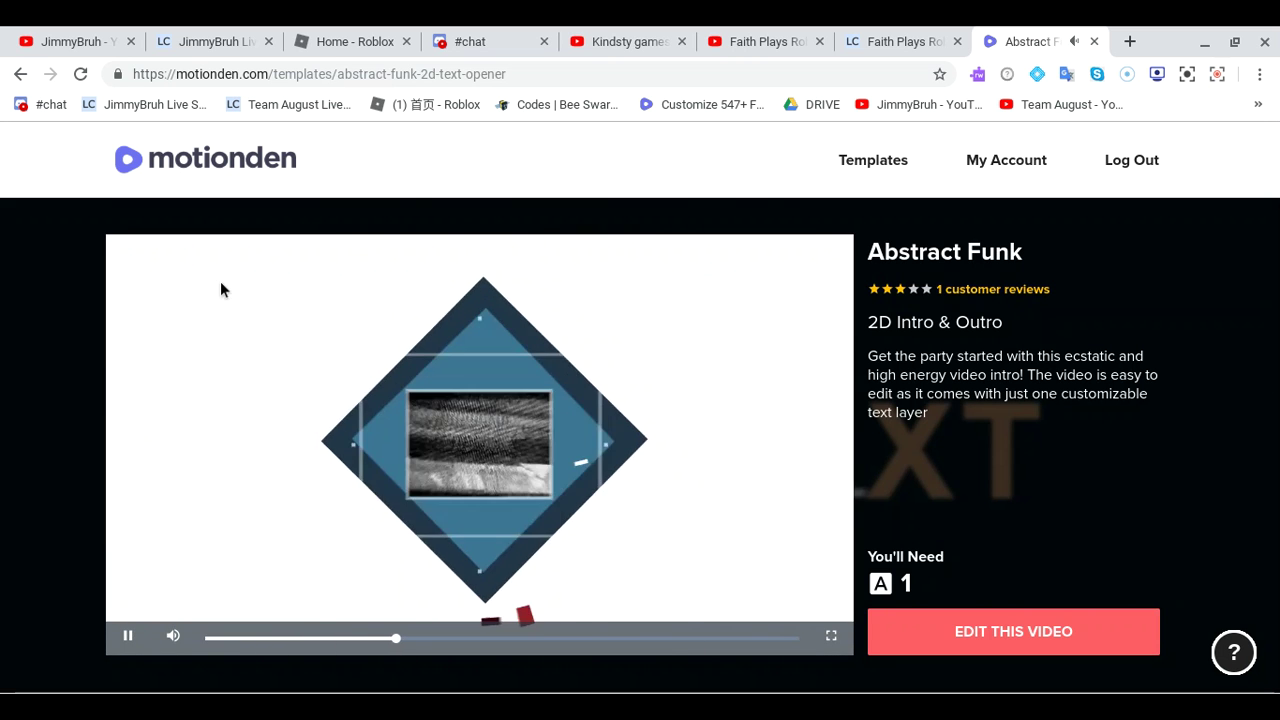
key(alt+Left)
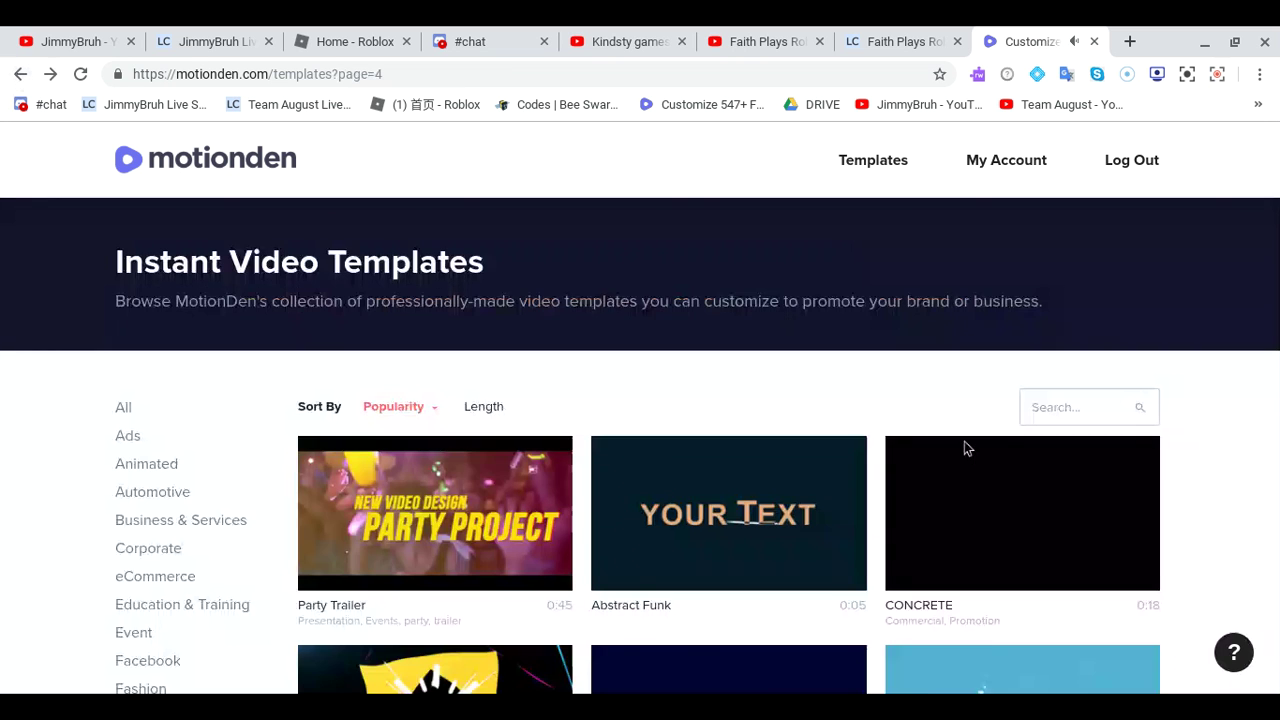
- Back on page 3, glance at SYNC PATTERNS again, then open the Shiny Sync template page
scroll(964, 441, down, 6)
scroll(965, 447, down, 5)
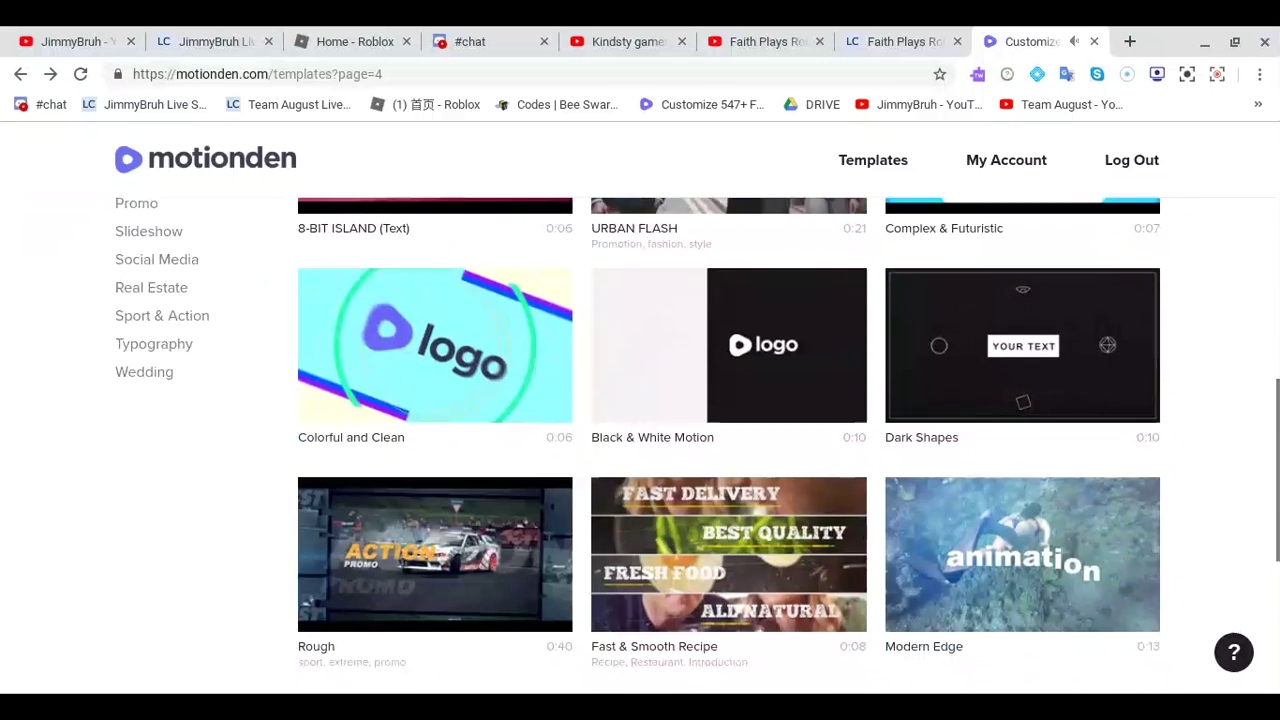
scroll(965, 447, up, 5)
scroll(965, 447, down, 4)
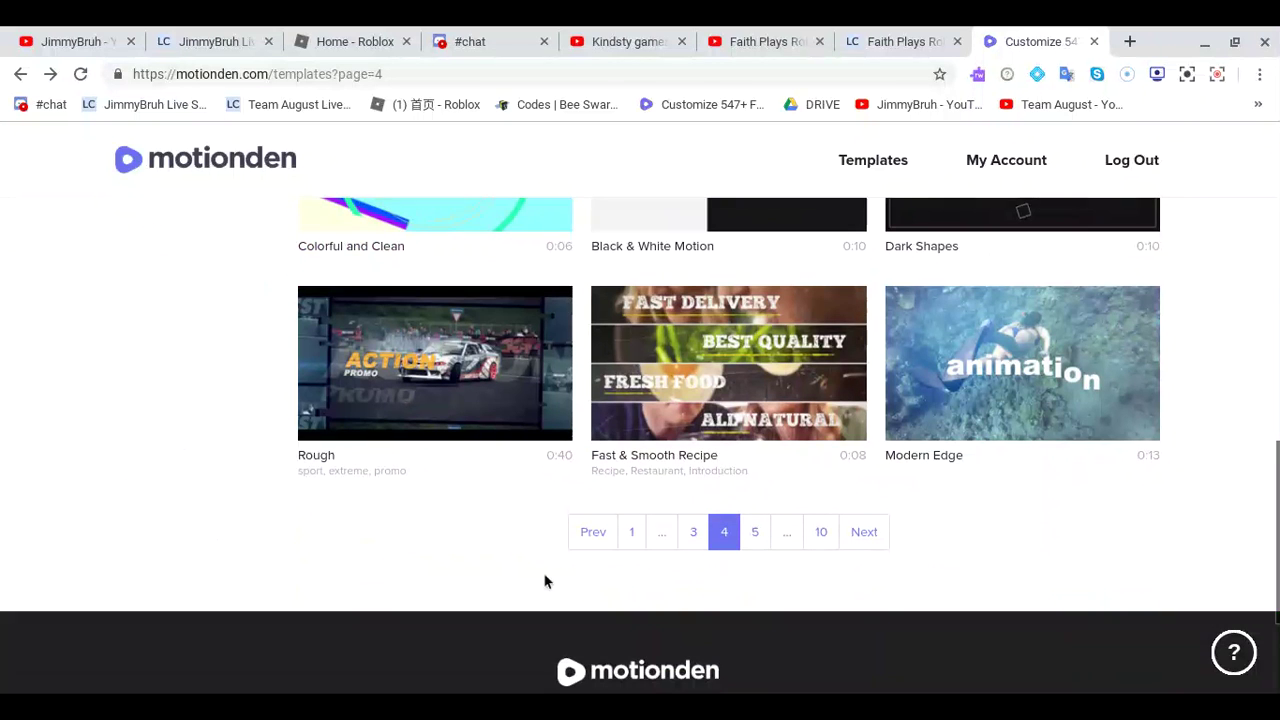
click(692, 533)
scroll(597, 508, down, 3)
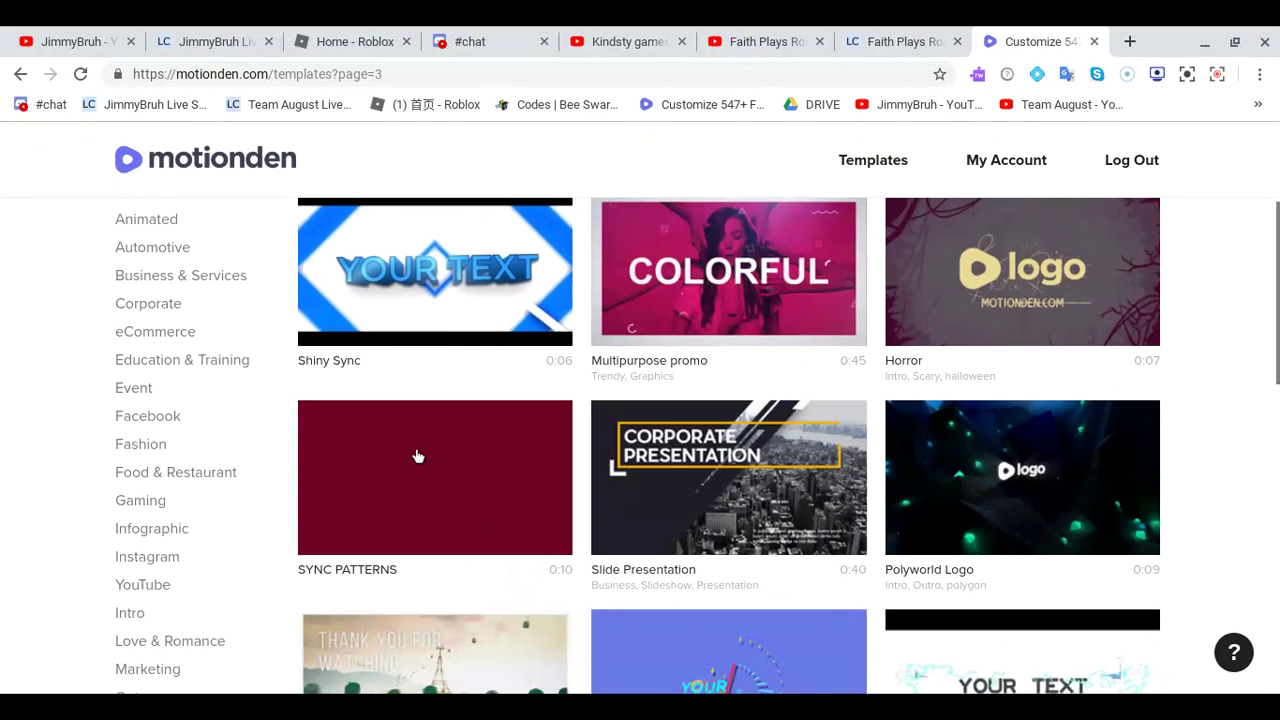
click(463, 431)
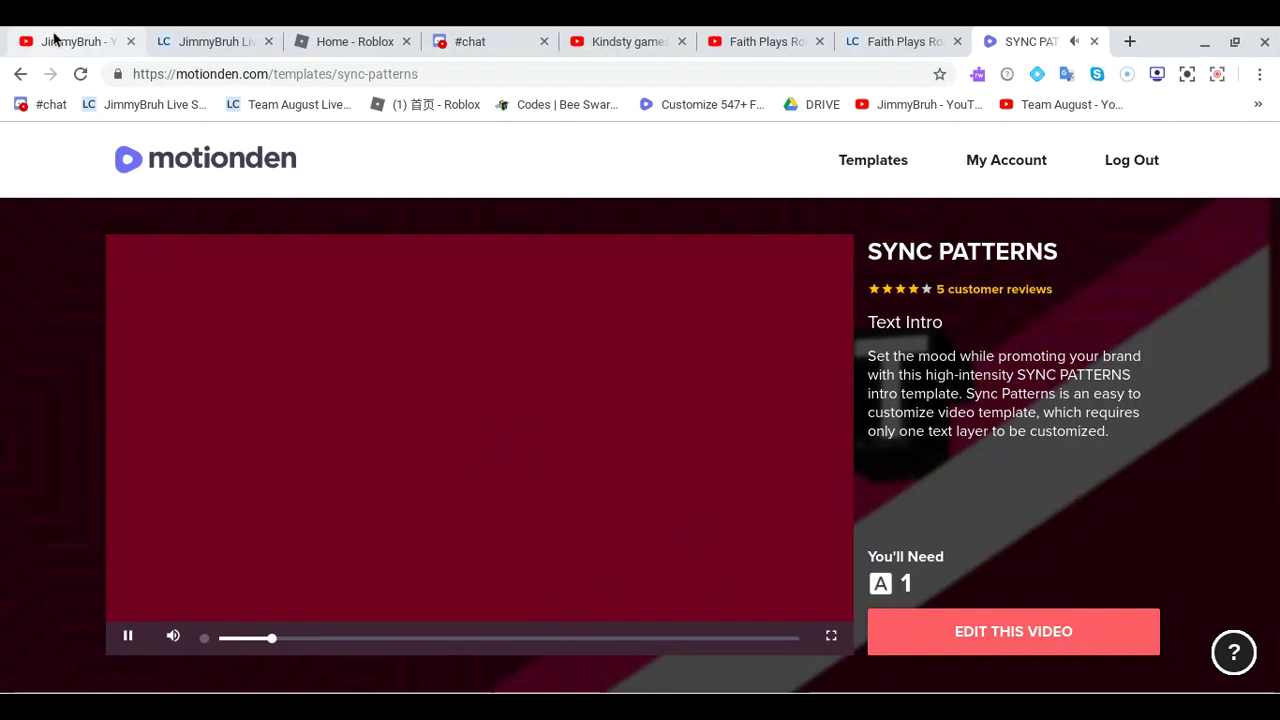
click(22, 74)
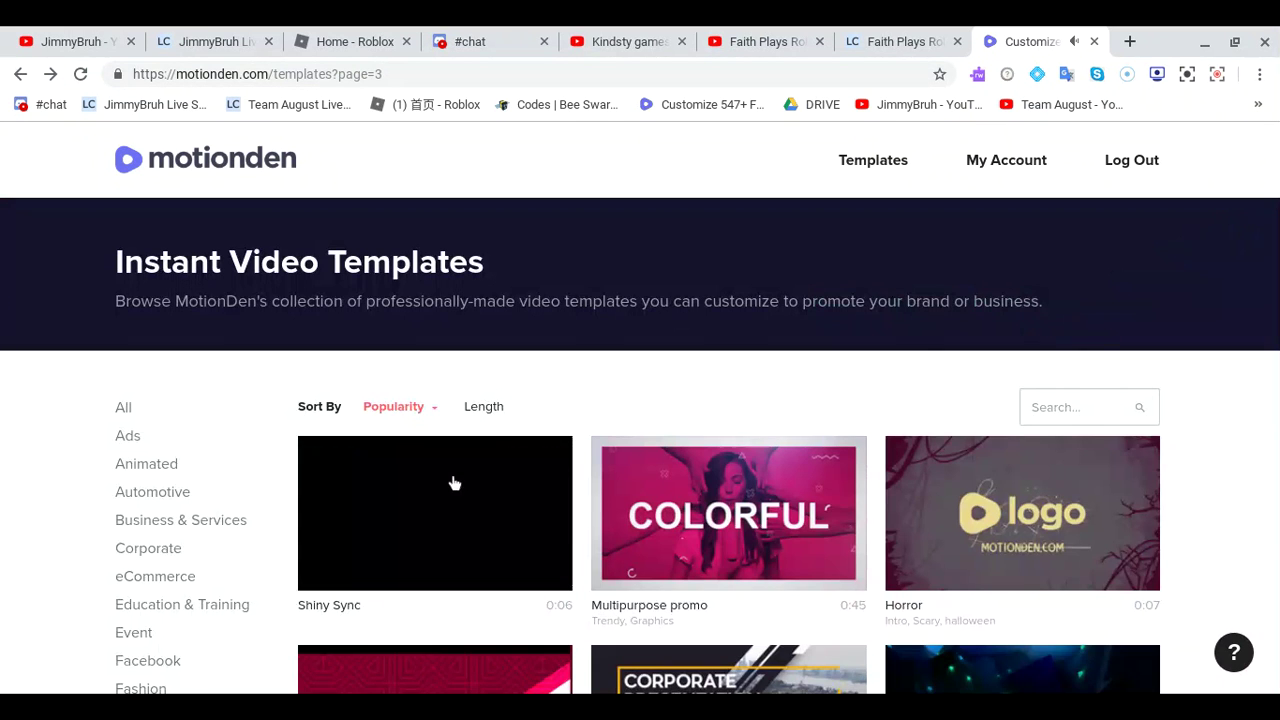
click(454, 491)
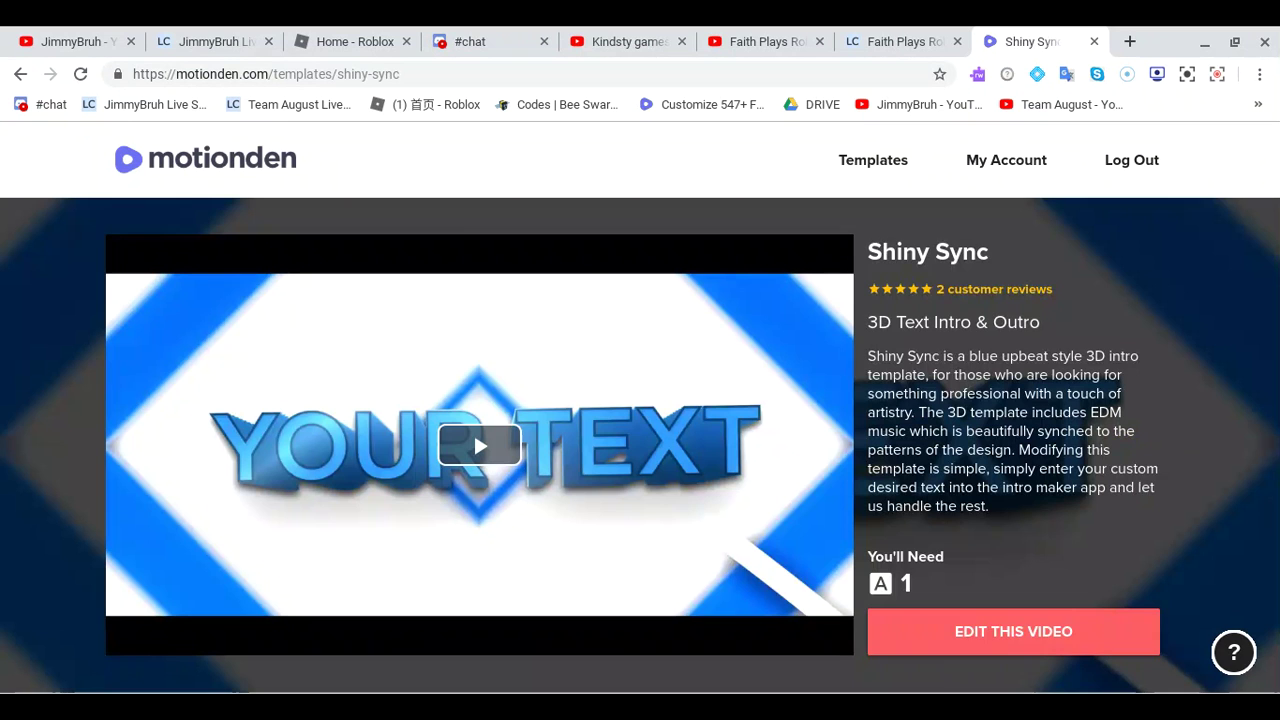
- Replace the Shiny Sync placeholder YOUR TEXT with JimmyBruh, save it, and render the video
click(1040, 640)
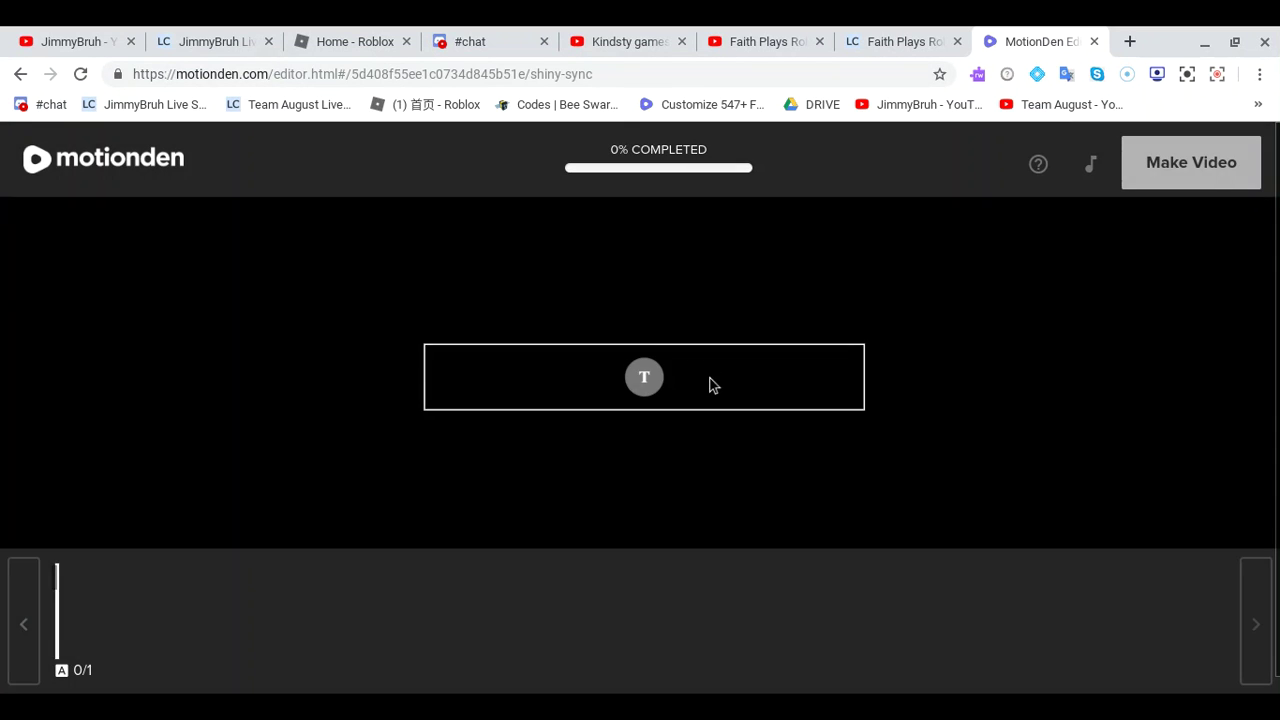
click(650, 383)
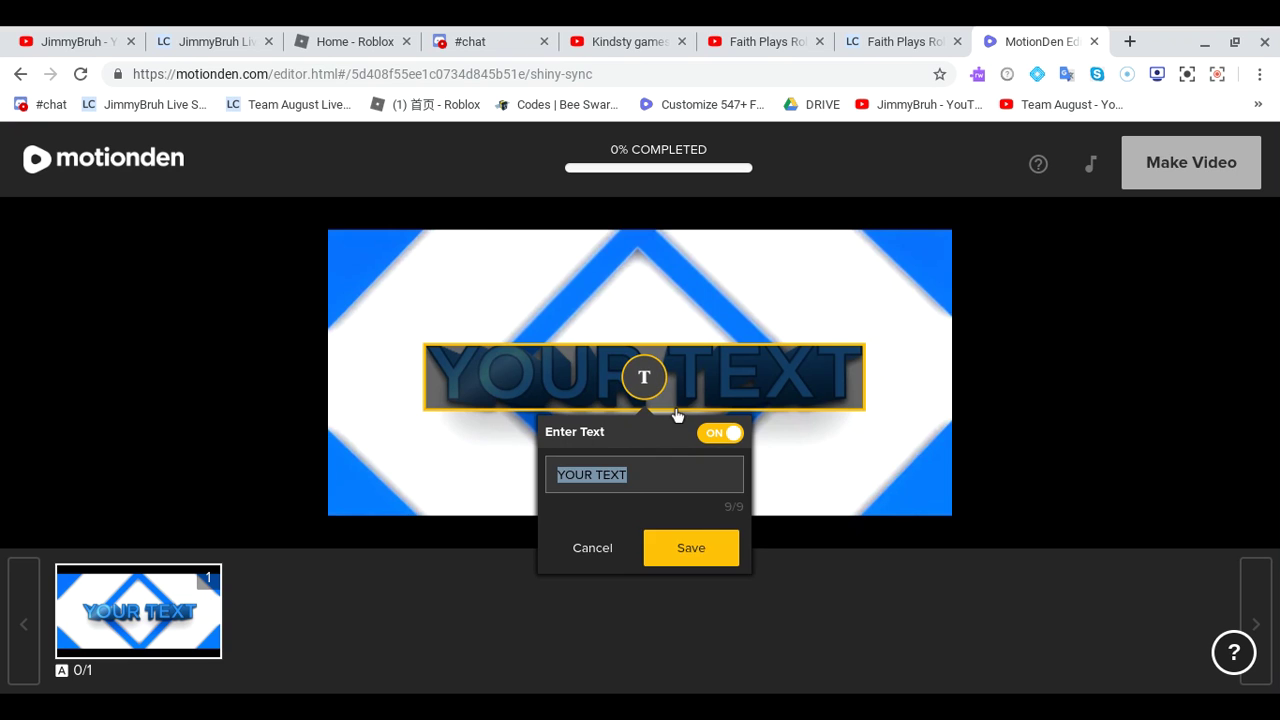
key(BackSpace)
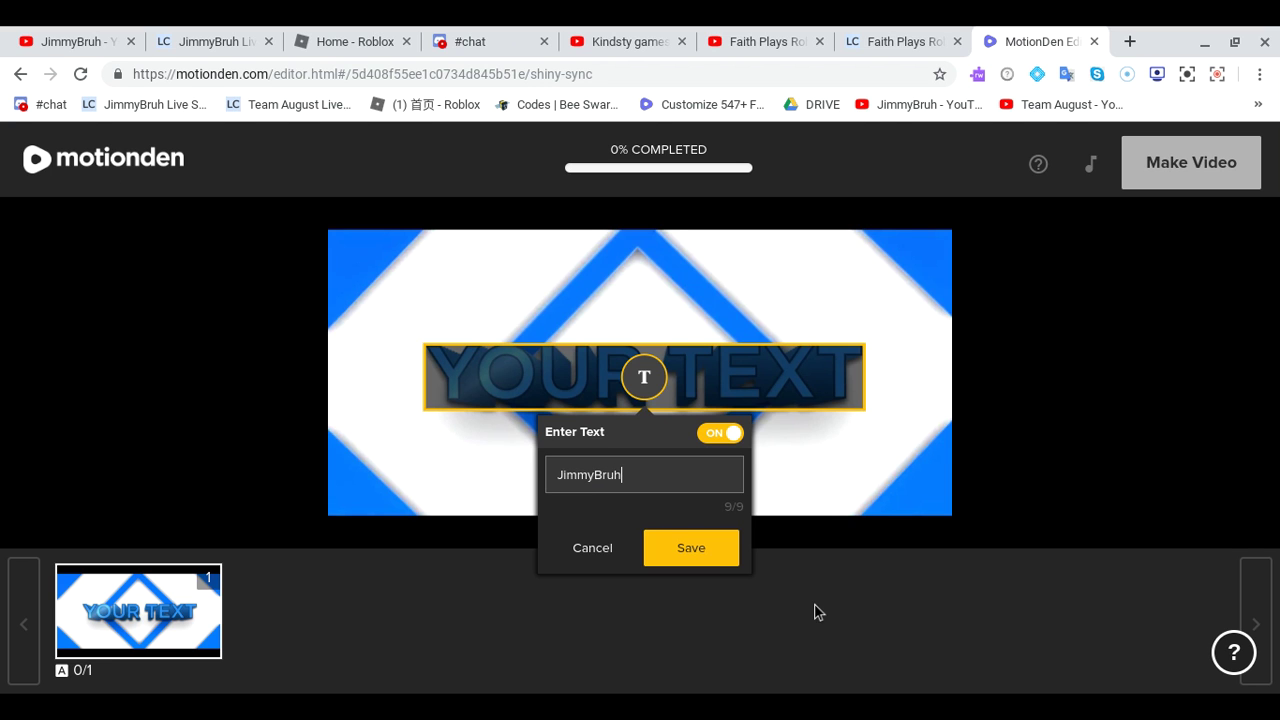
click(722, 560)
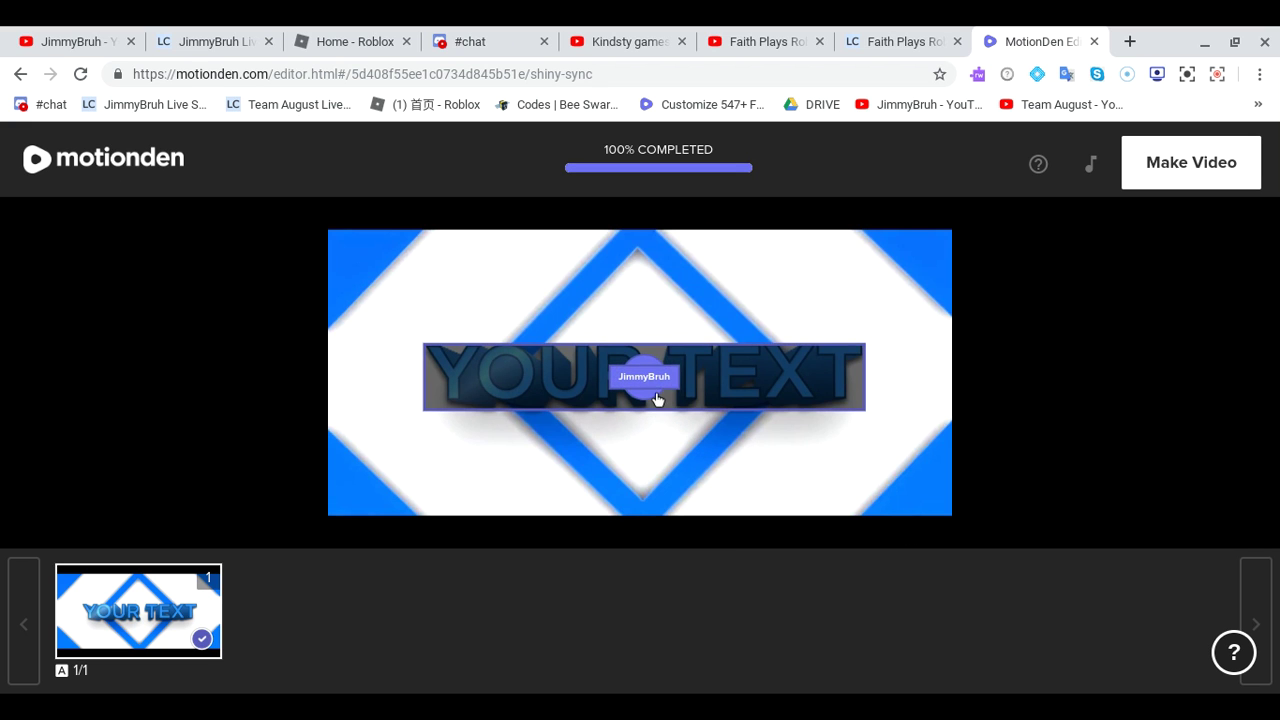
click(1216, 173)
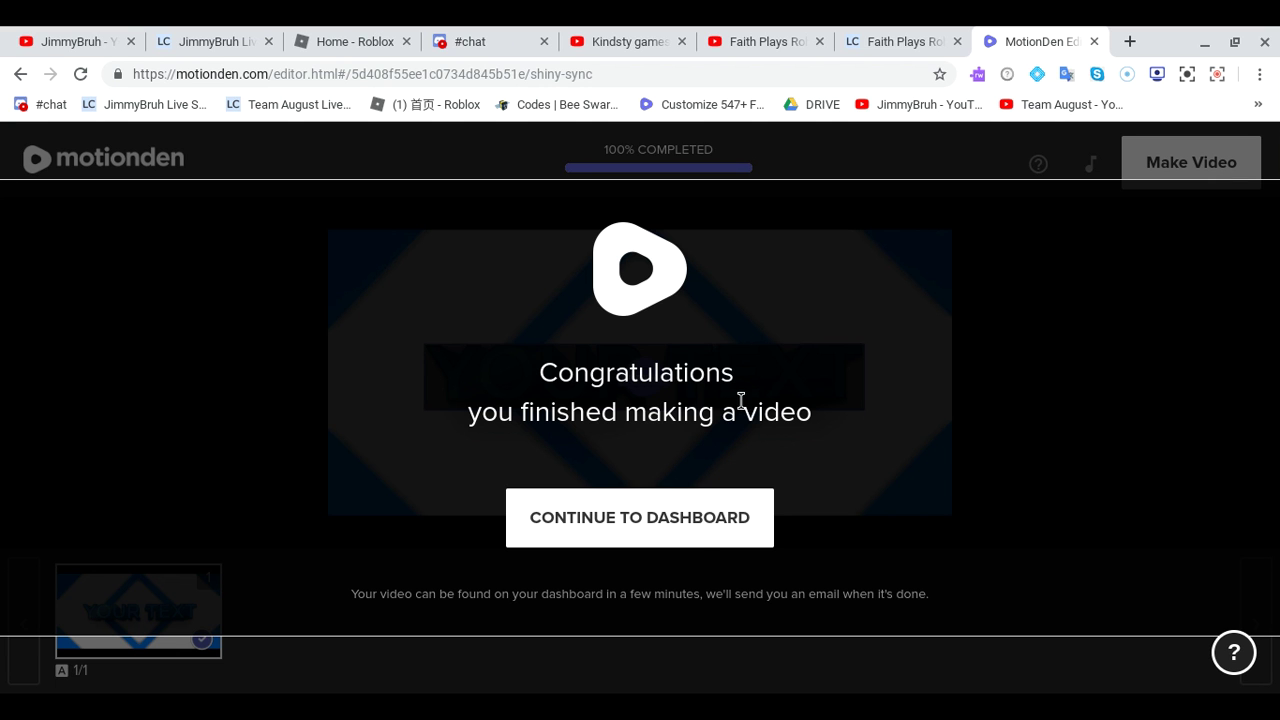
- Continue to the My Videos dashboard and play, then close, the Pattern Blast preview
click(716, 528)
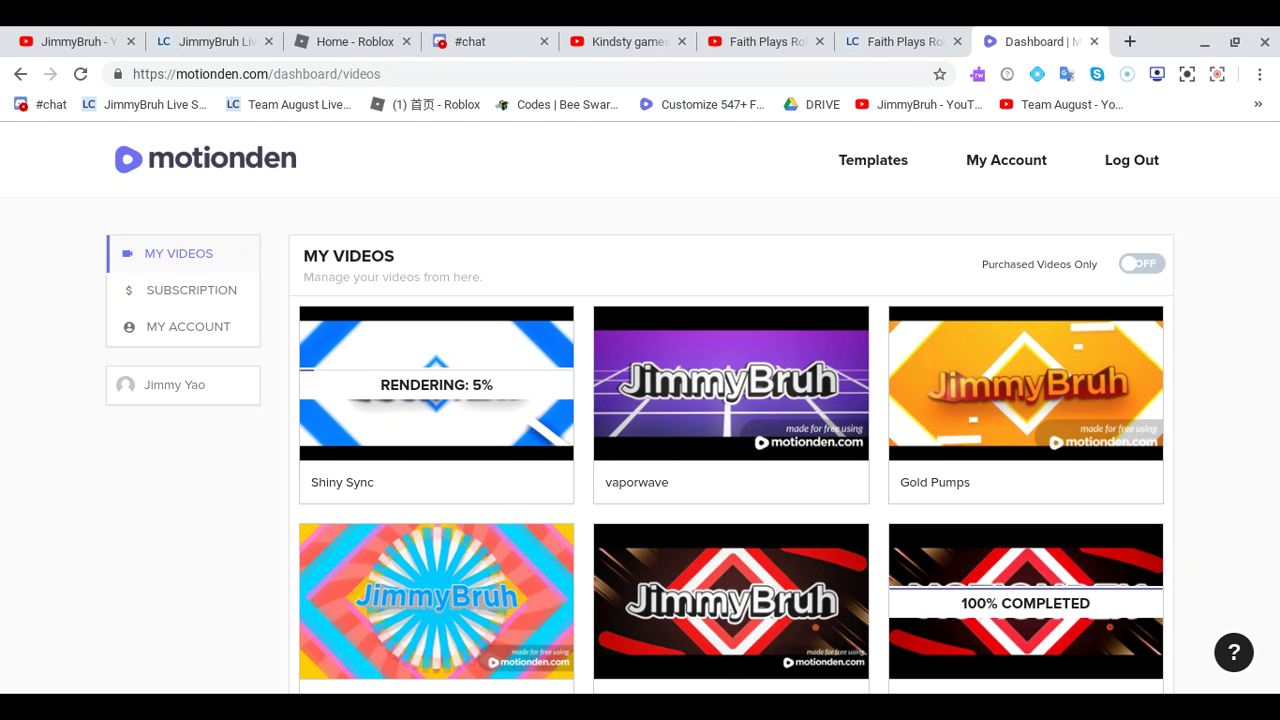
scroll(856, 587, down, 3)
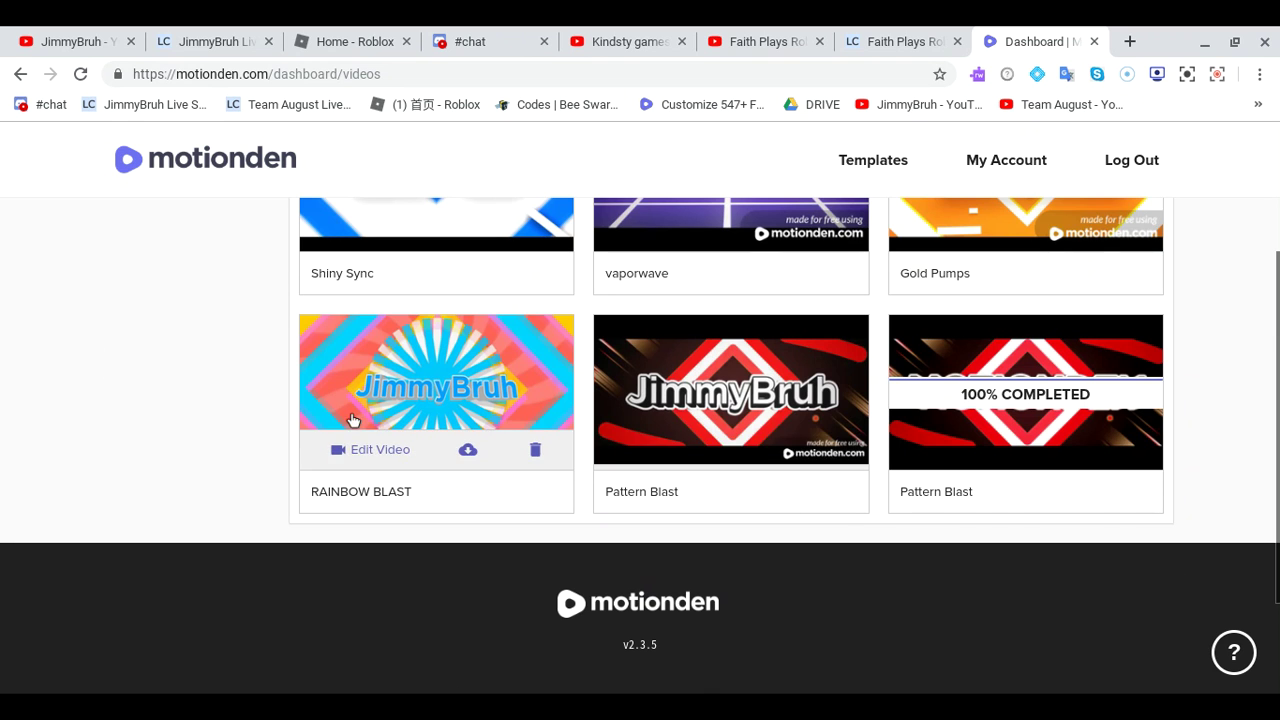
click(717, 388)
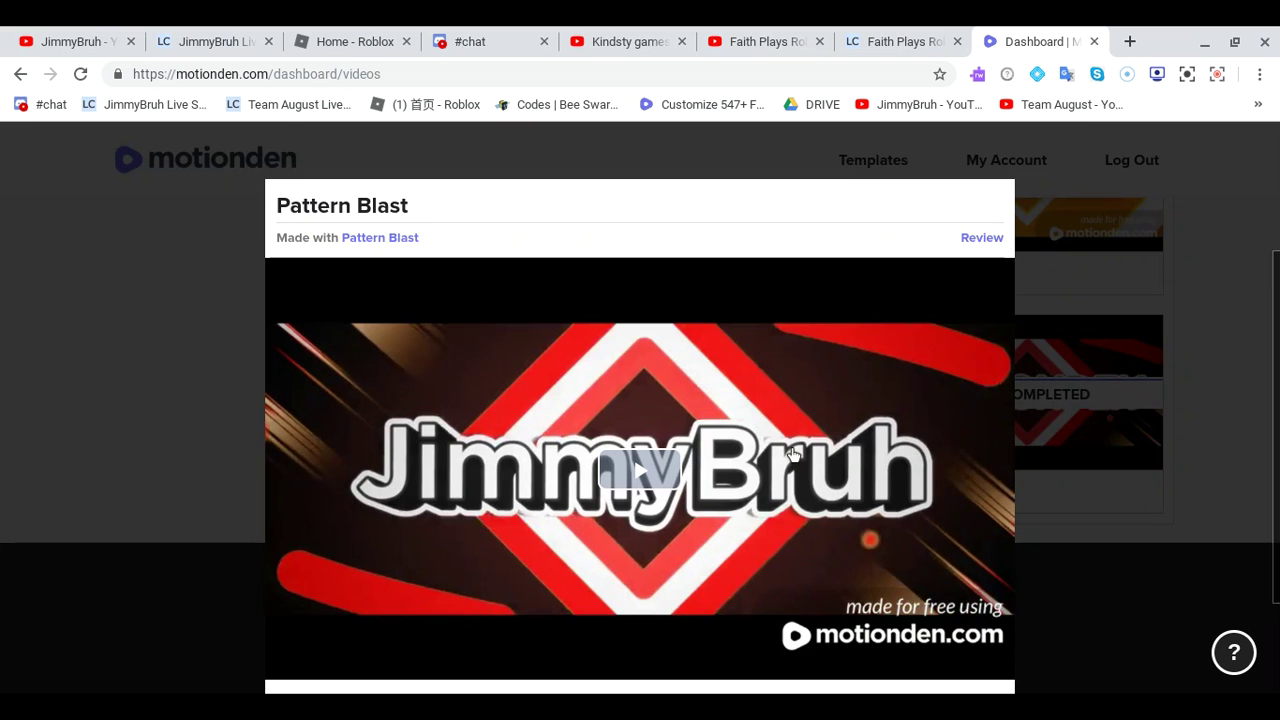
click(706, 462)
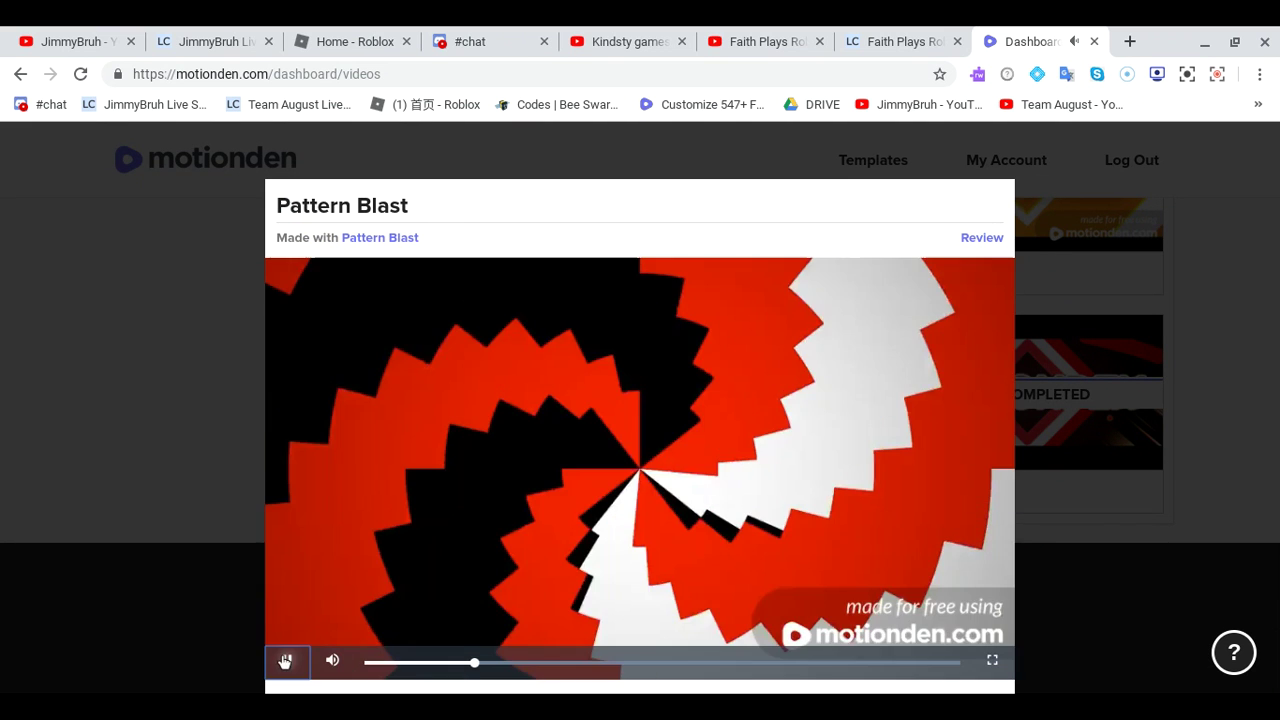
click(1208, 391)
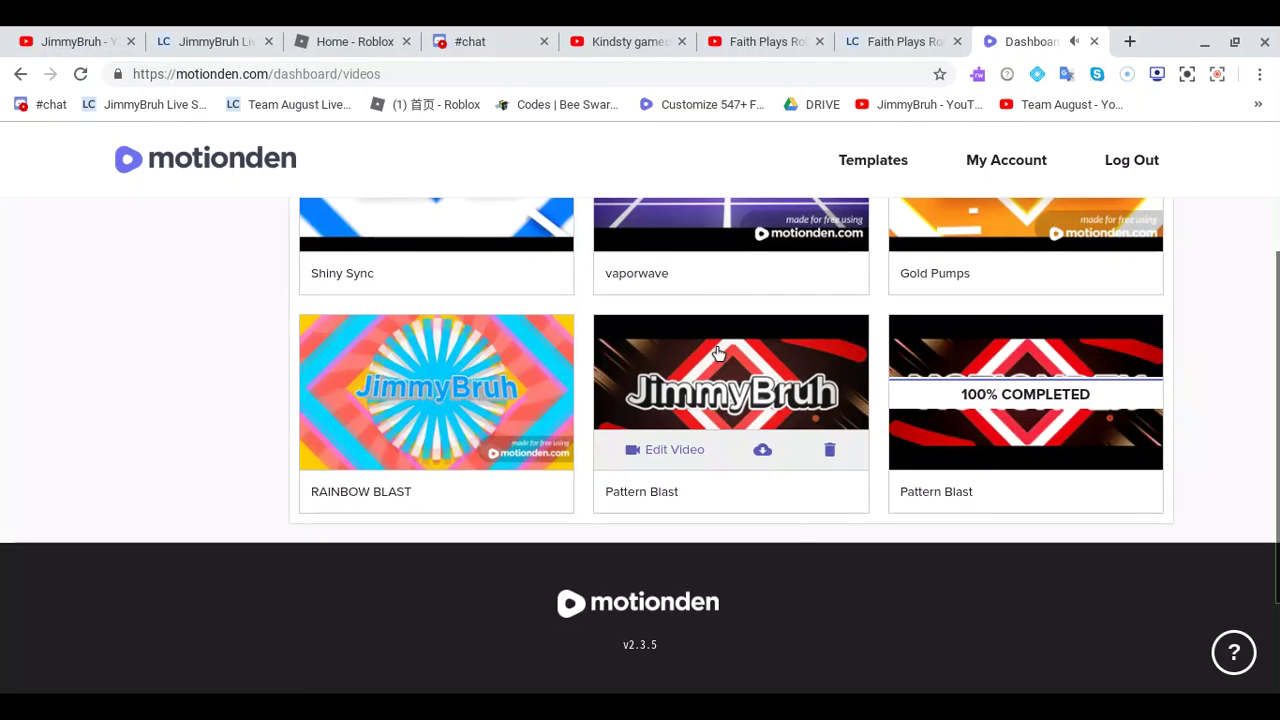
scroll(862, 628, up, 2)
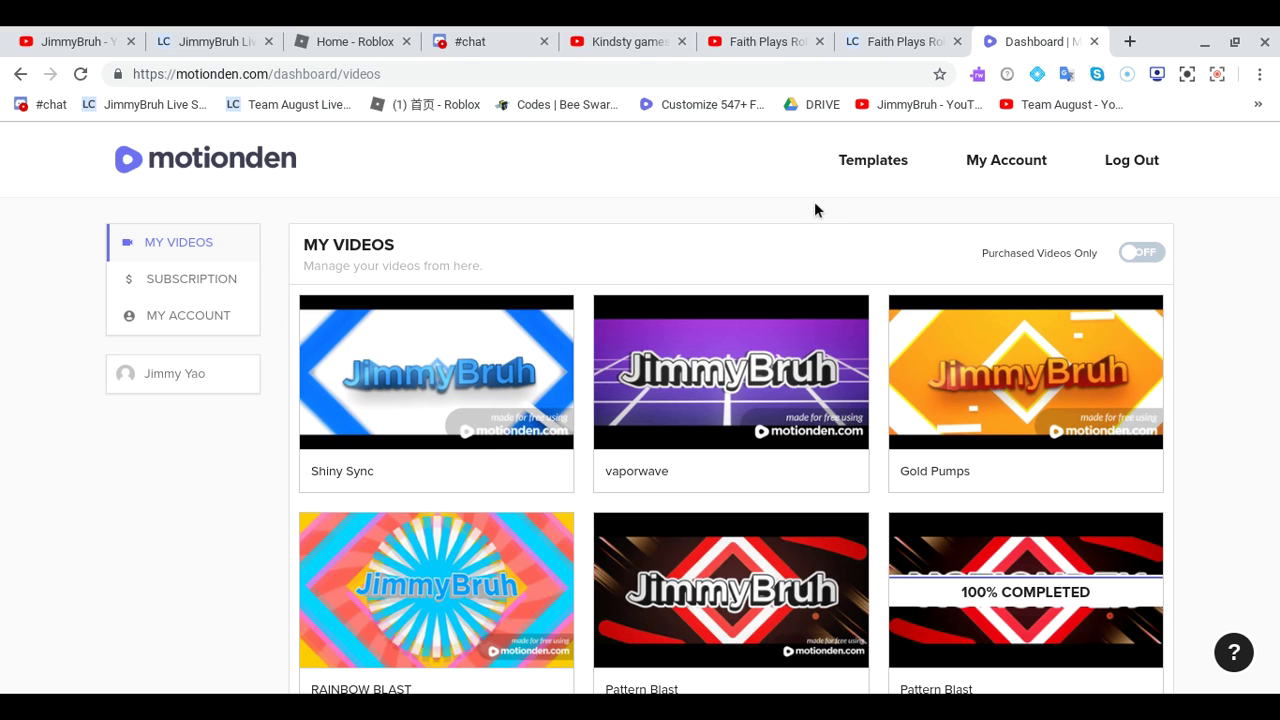
mouse_move(467, 364)
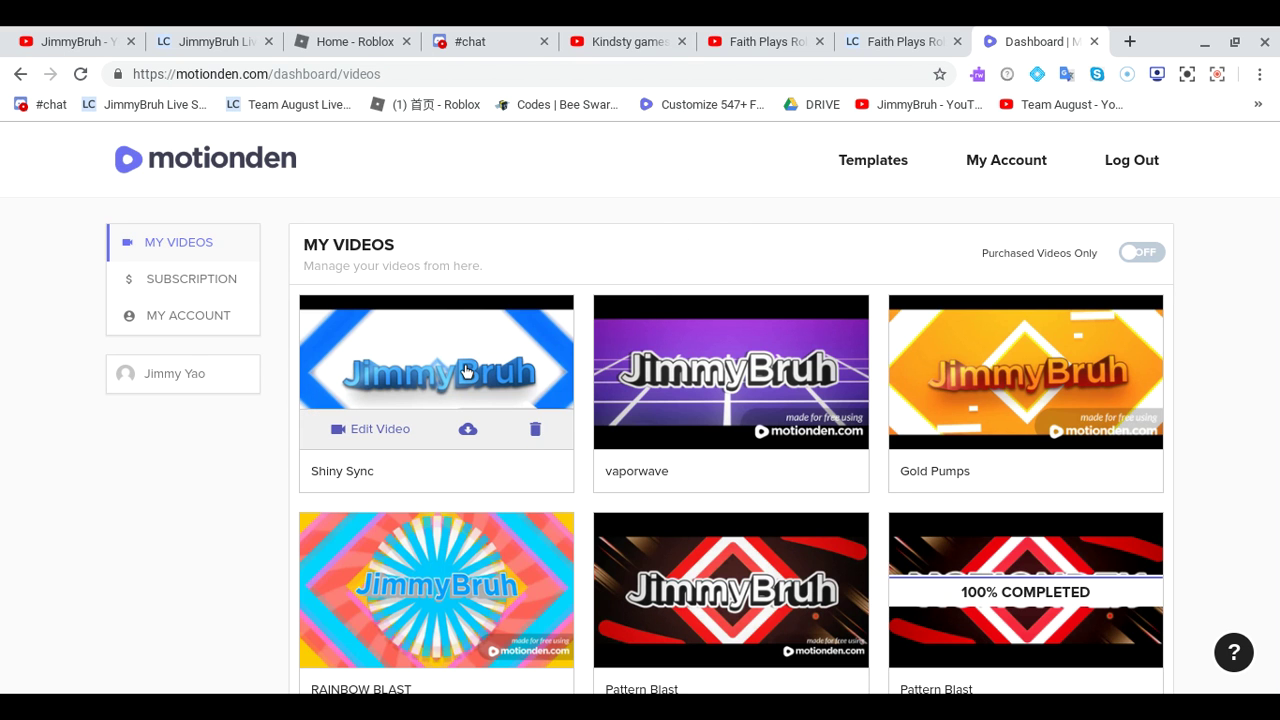
click(465, 371)
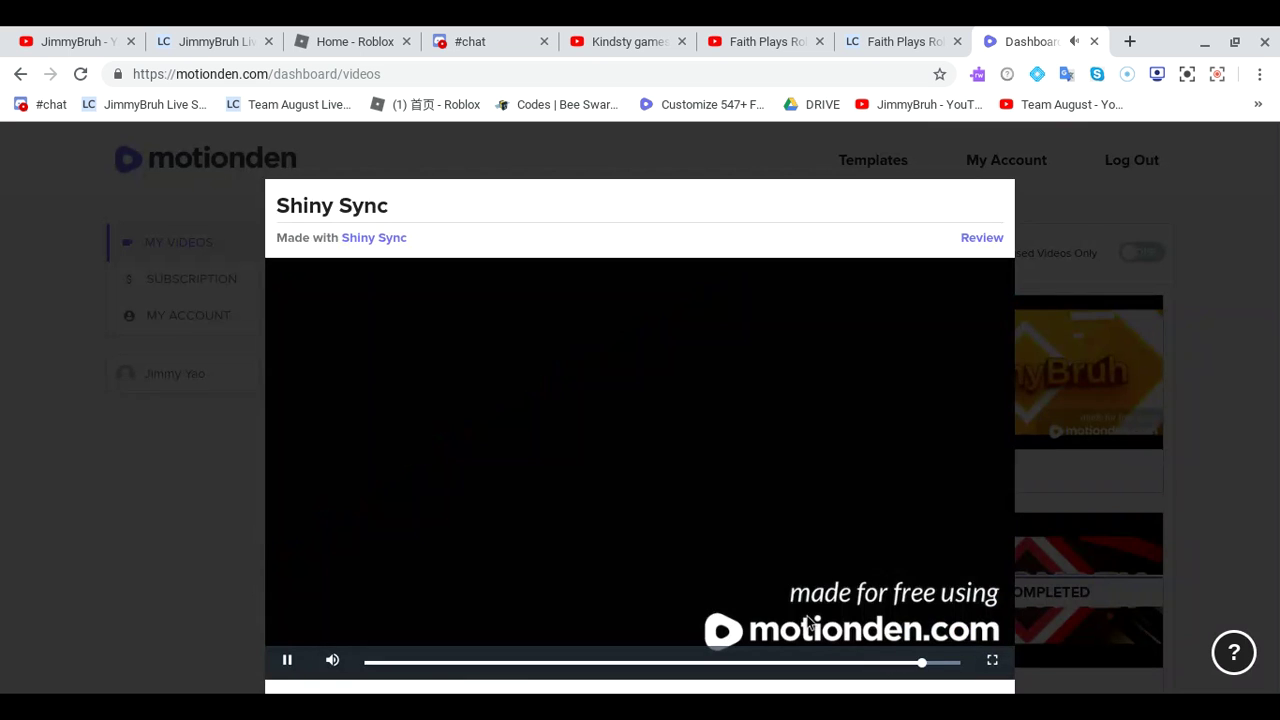
click(65, 522)
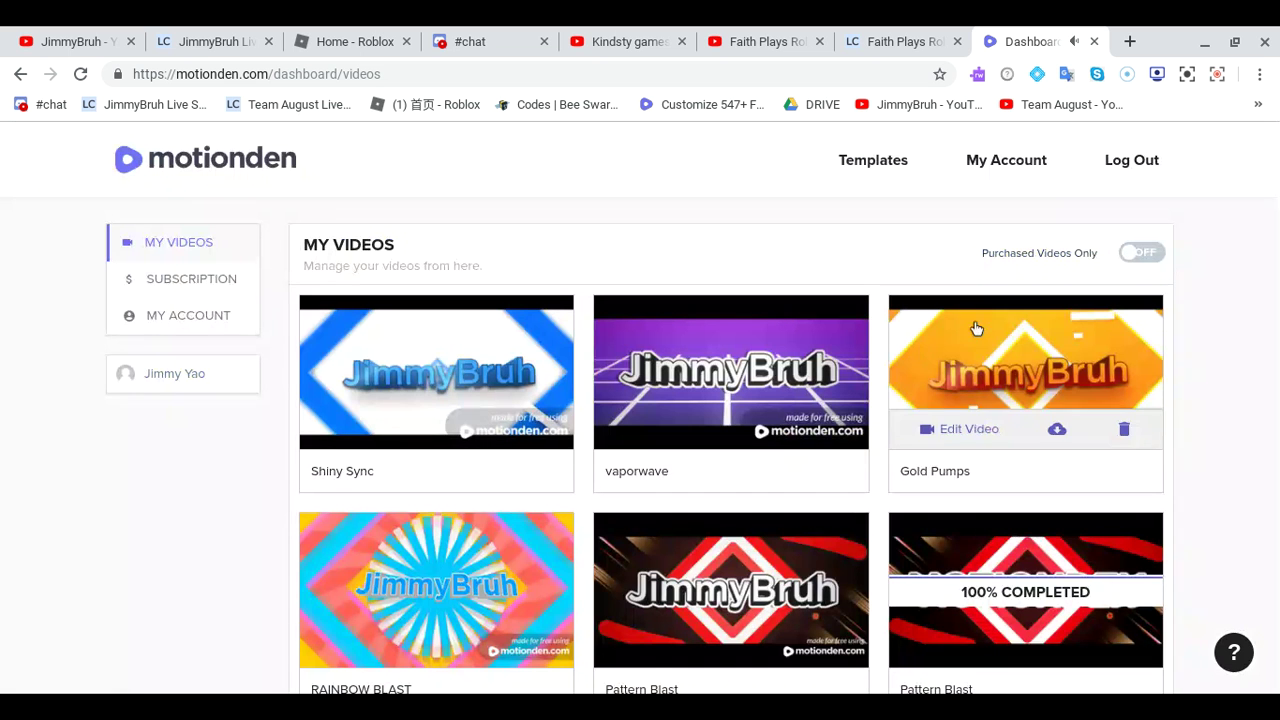